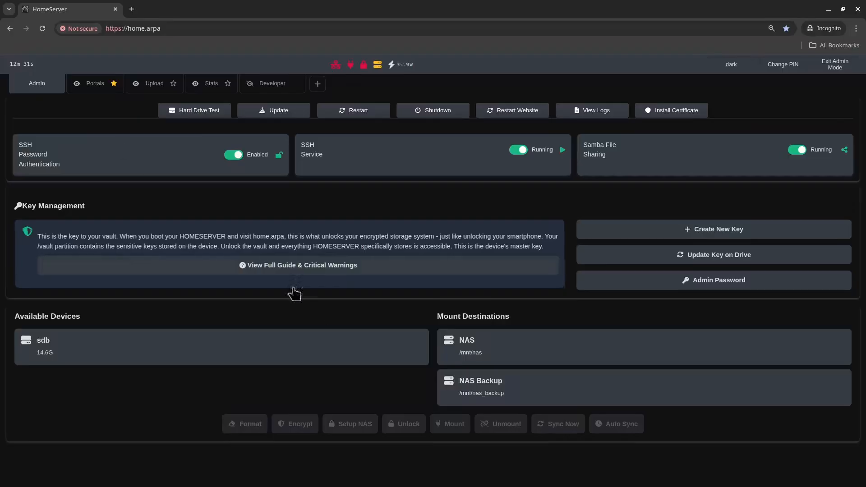
Step: Format drive sdb as a NAS drive, confirming with the admin PIN
left_click(319, 358)
left_click(245, 423)
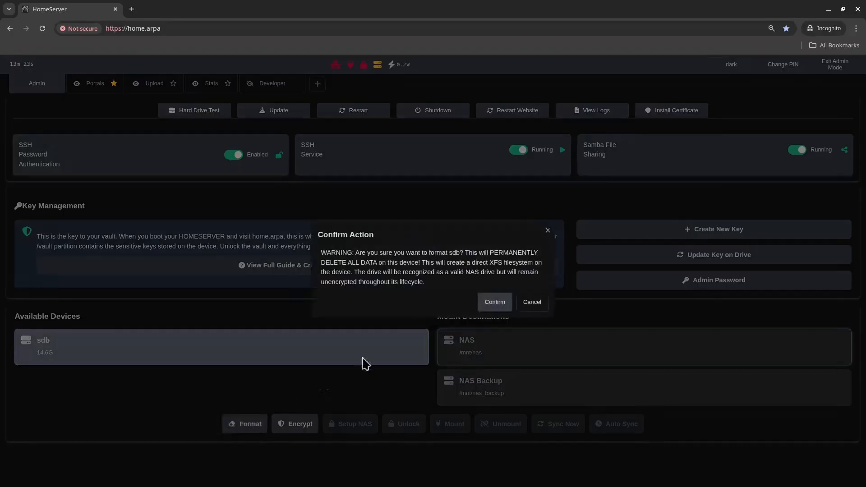
left_click(496, 302)
type("****")
left_click(496, 302)
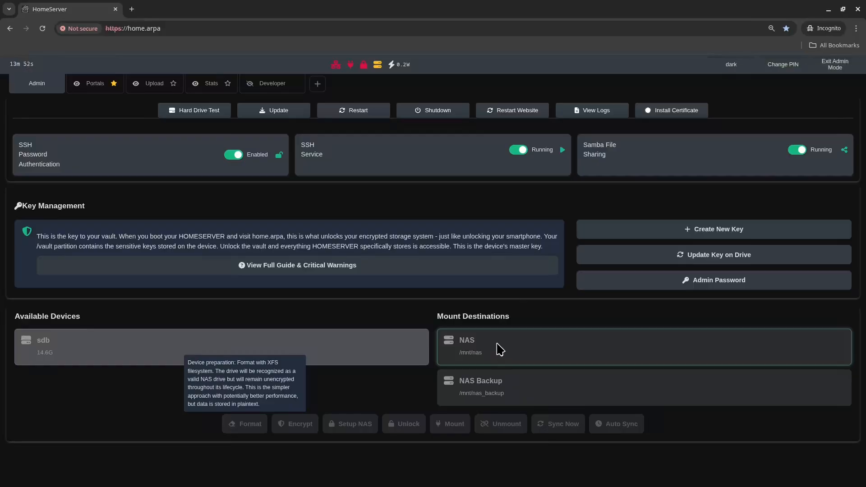
Step: Mount sdb at /mnt/nas, apply standard NAS permissions, and show the service portals
left_click(356, 356)
left_click(453, 428)
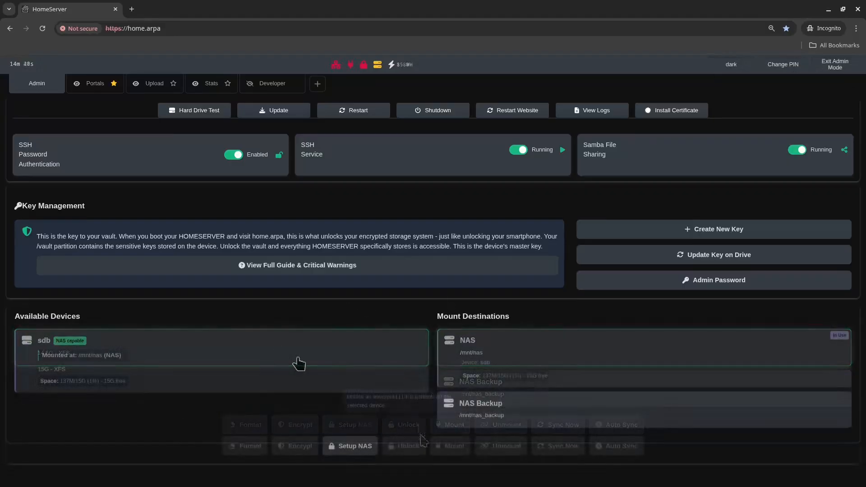
left_click(298, 360)
left_click(366, 438)
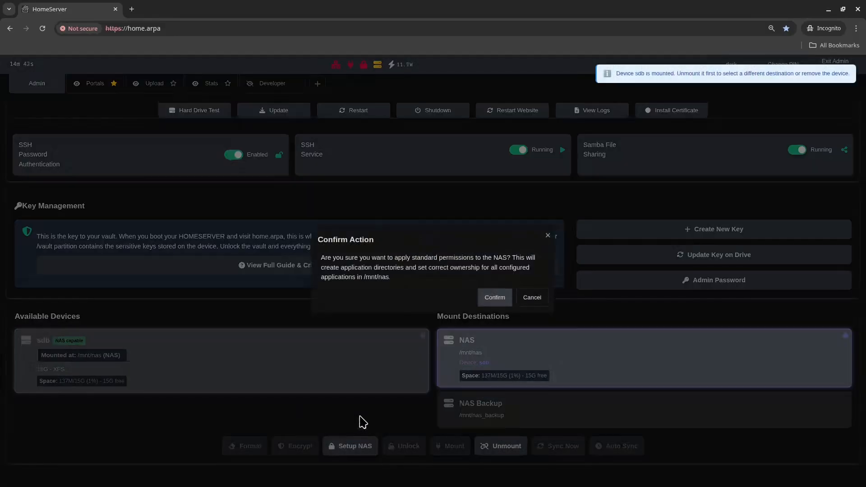
left_click(495, 297)
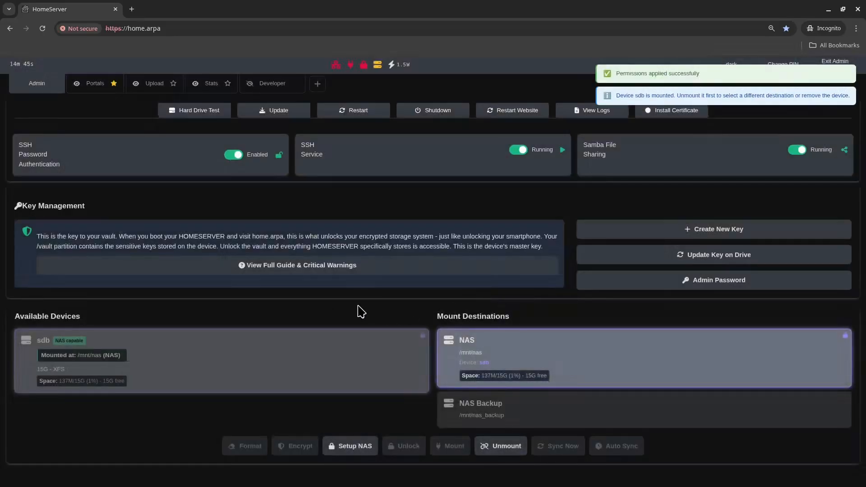
left_click(98, 85)
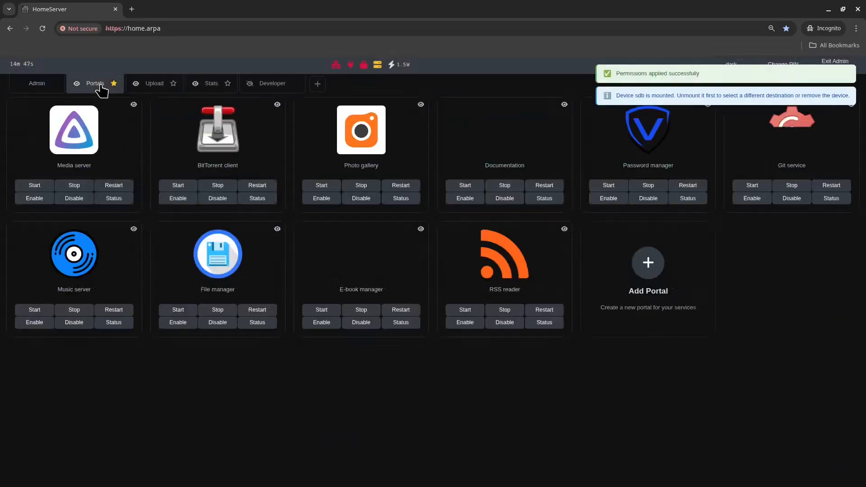
Step: Open the Media server and create the Jellyfin admin account 'owner' with a password
left_click(91, 141)
left_click(612, 290)
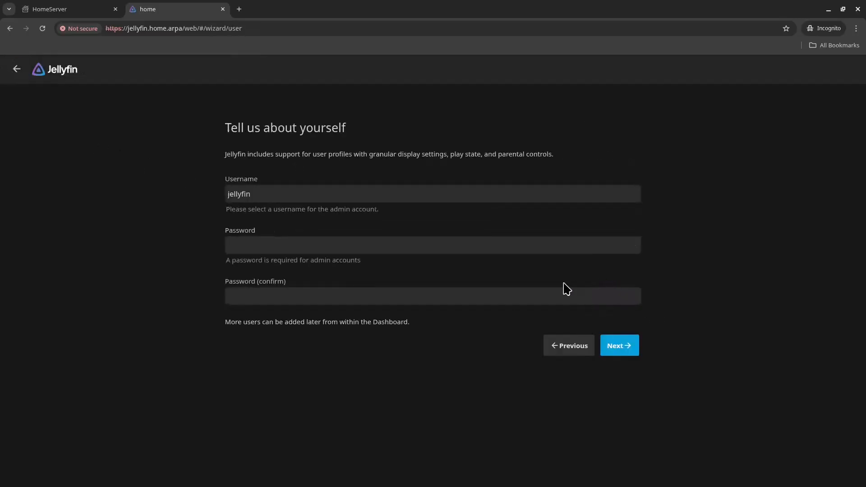
double_click(405, 190)
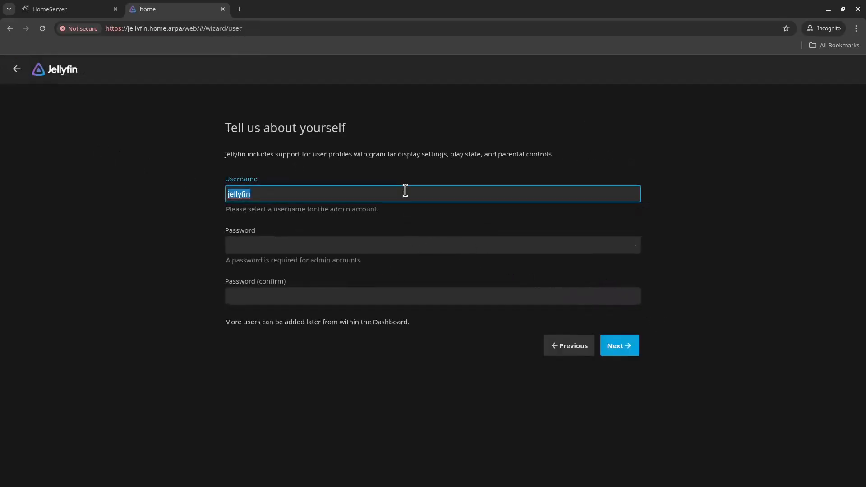
type("owner")
key("Tab")
type("1234")
key("Tab")
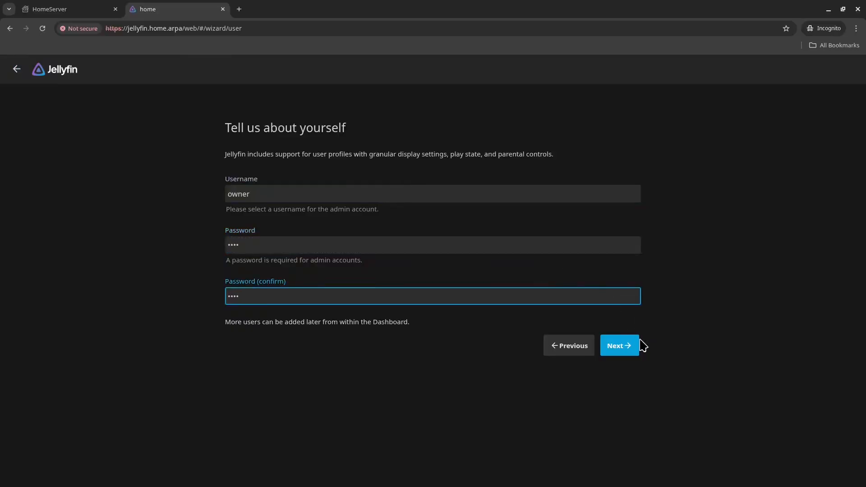
left_click(636, 346)
Step: Add a Mixed Movies and Shows library named media at /mnt/nas/media
left_click(253, 221)
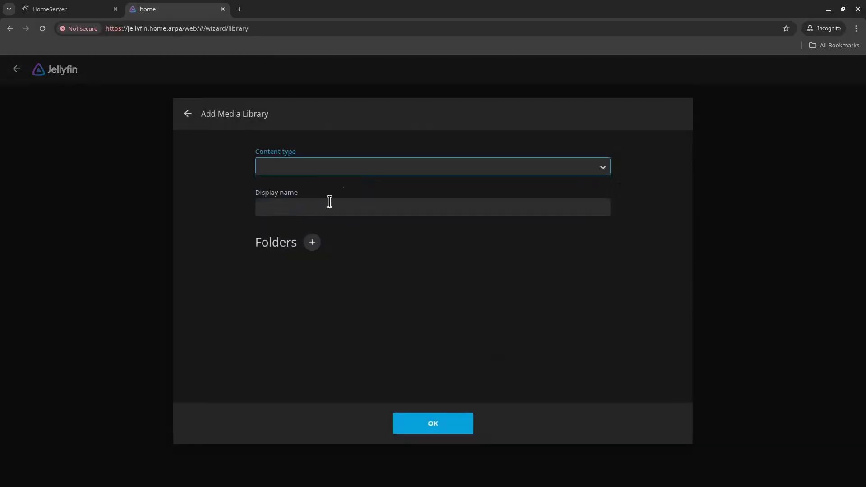
left_click(356, 168)
left_click(354, 274)
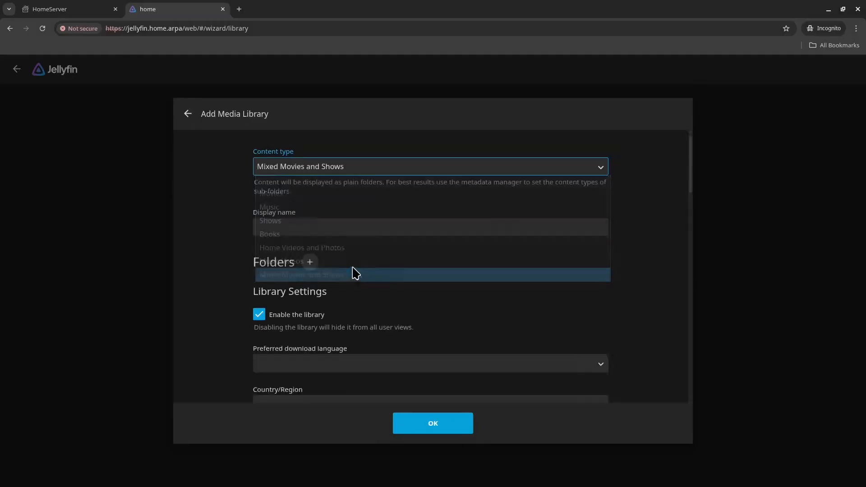
left_click(337, 228)
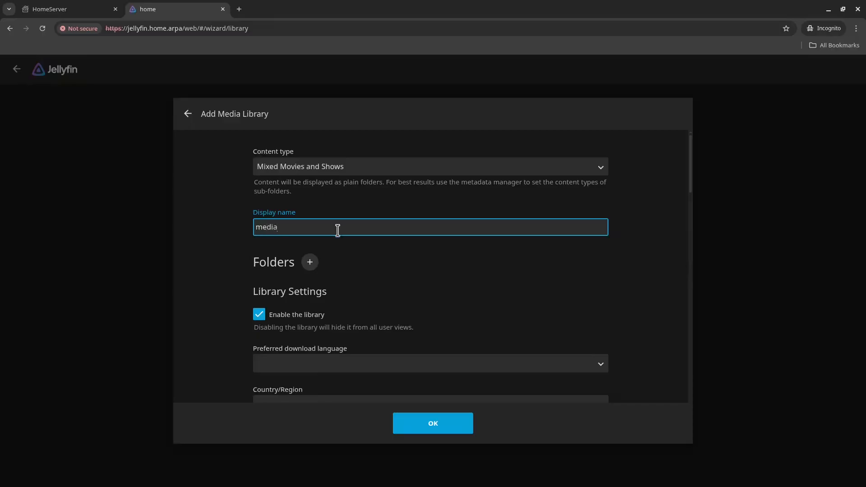
left_click(310, 262)
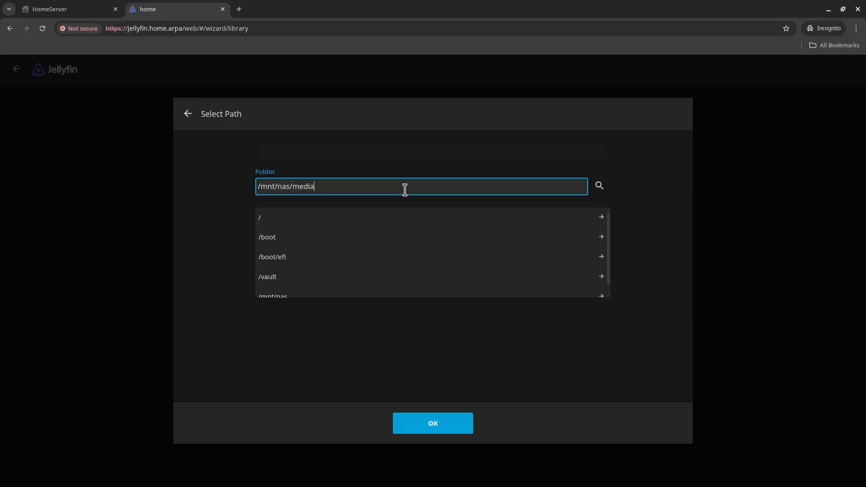
type("/mnt/nas/media")
key("Return")
scroll(413, 239, "down", 4)
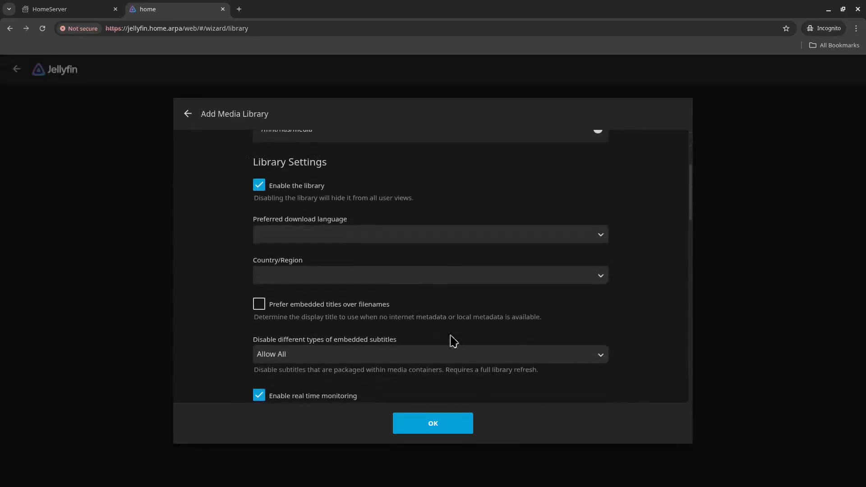
left_click(449, 422)
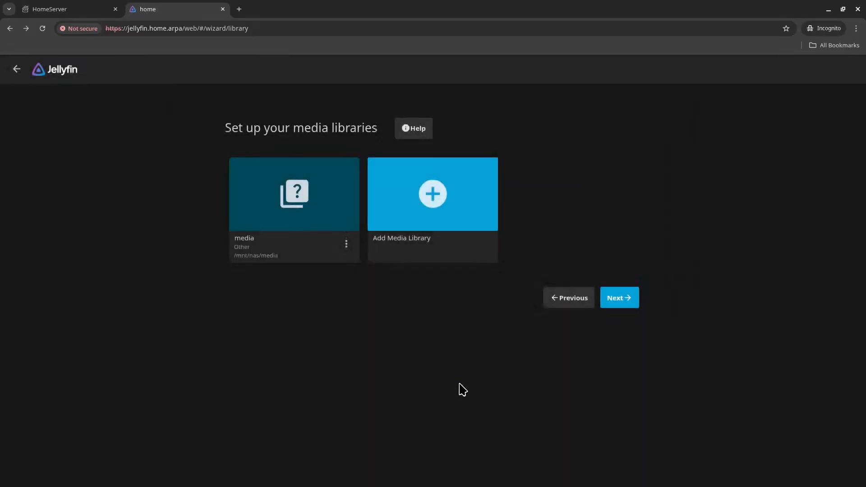
Step: Finish the wizard with English/United States defaults and remote access, then sign in
left_click(623, 298)
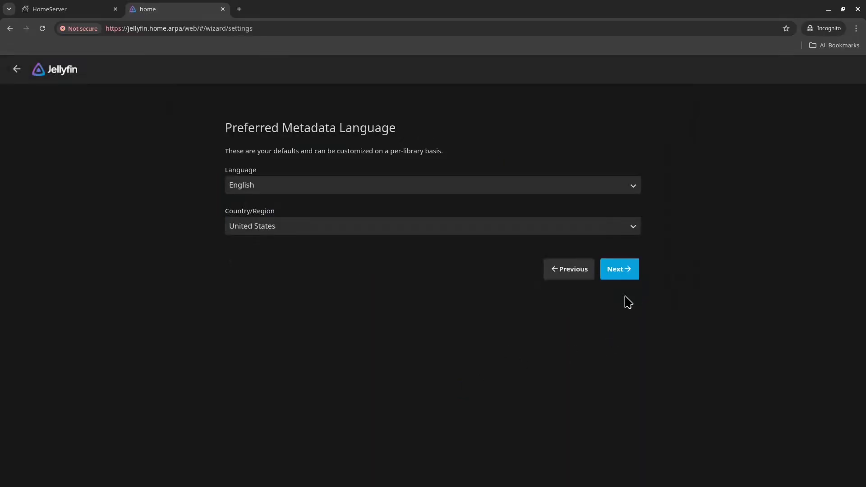
left_click(625, 270)
left_click(621, 207)
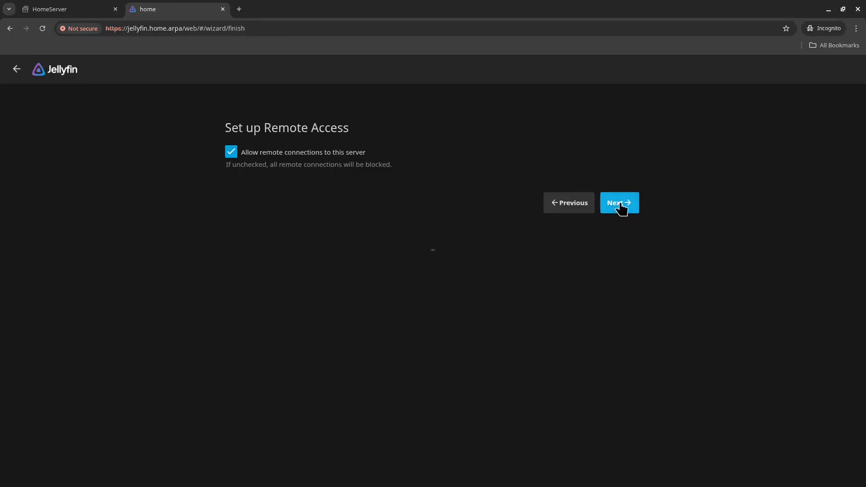
left_click(623, 193)
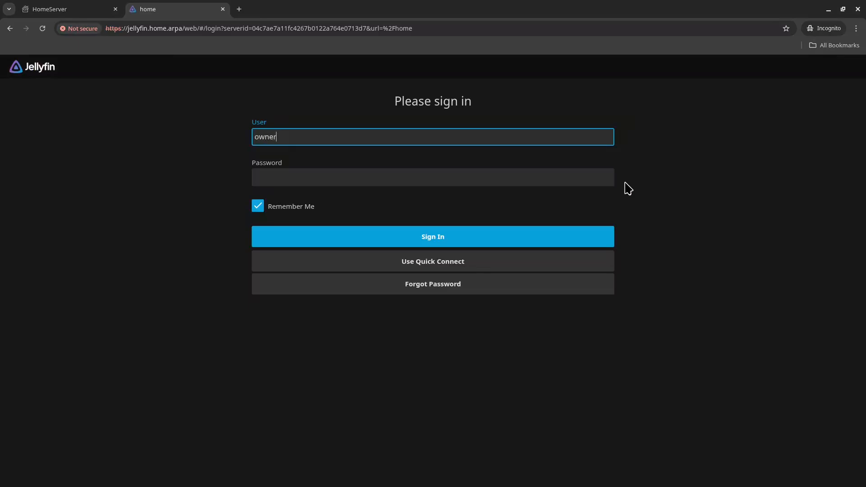
key("Tab")
type("••")
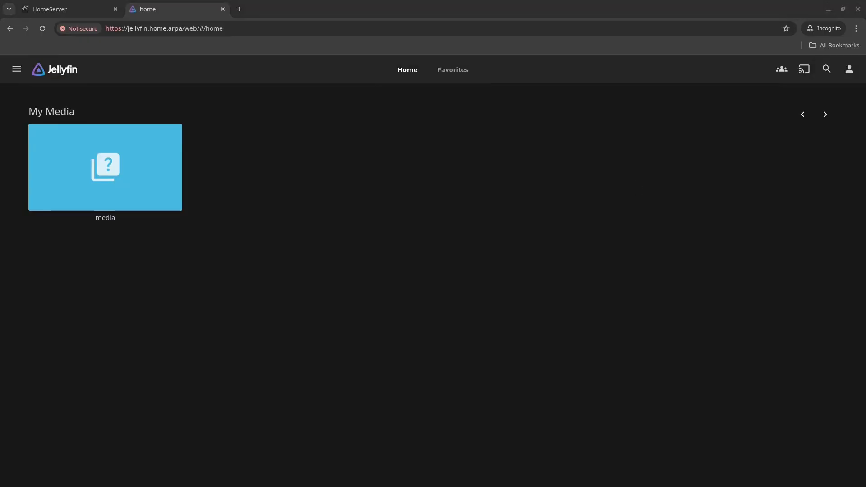
Step: Maximize Dolphin in split view and log into the nas network share
left_click_drag(865, 271, 527, 1)
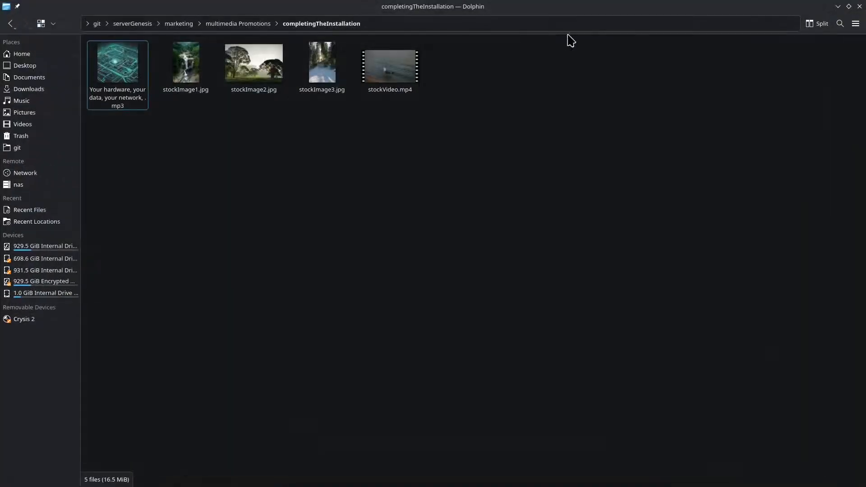
left_click(815, 24)
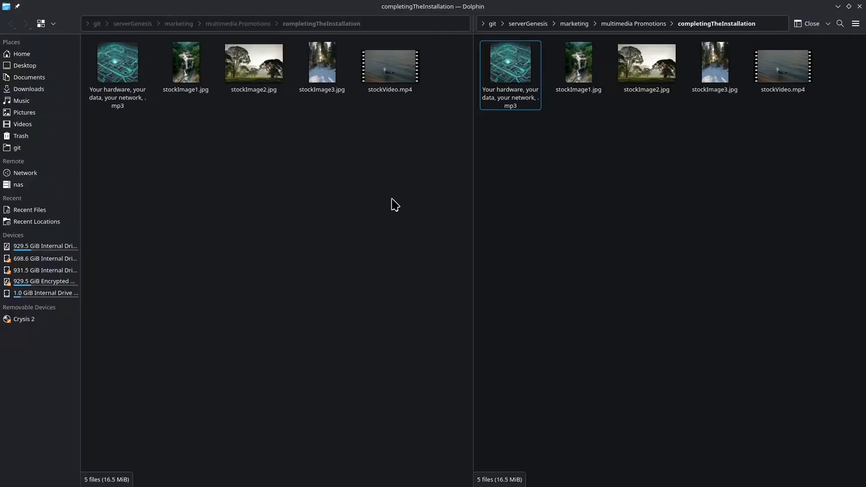
left_click(41, 187)
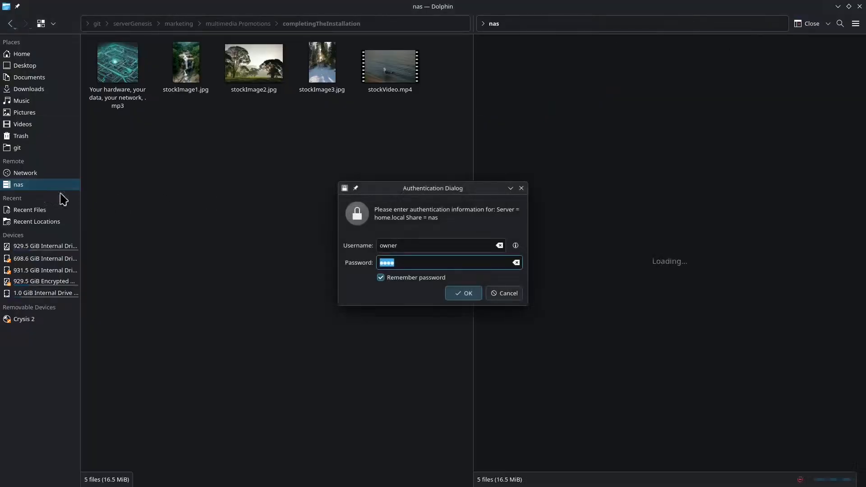
key("ctrl+v")
left_click(405, 277)
left_click(458, 295)
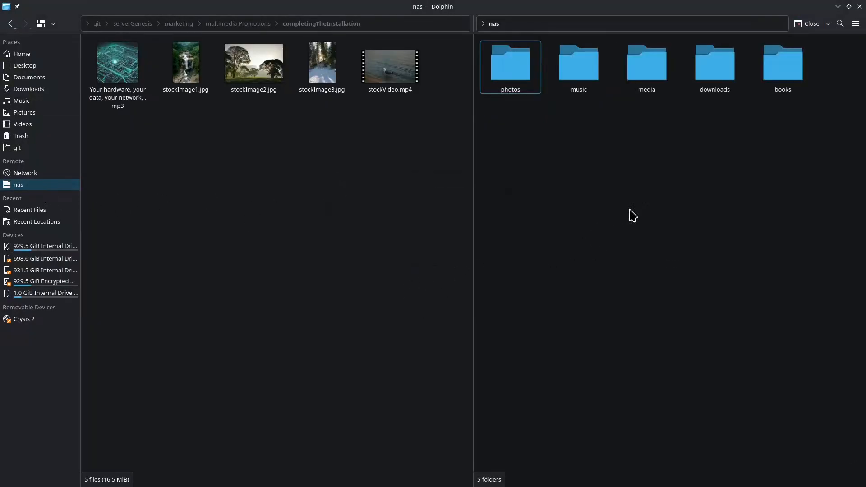
Step: Copy stockVideo.mp4 from promotions into the share's media folder
double_click(652, 80)
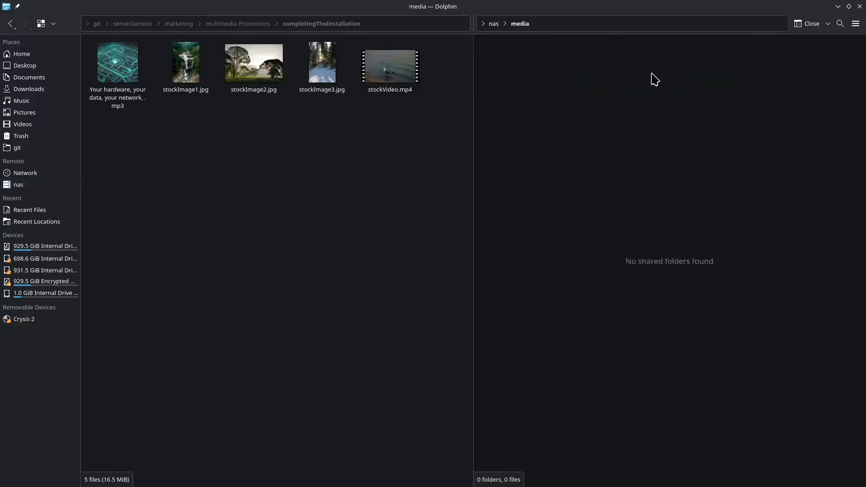
left_click(385, 79)
key("ctrl+v")
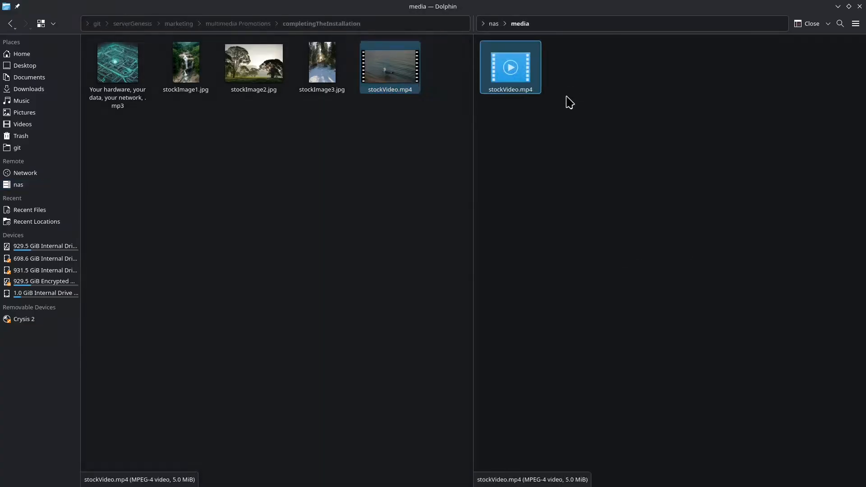
left_click(568, 151)
Step: Rescan all Jellyfin libraries and play stockVideo from the home page
left_click(839, 6)
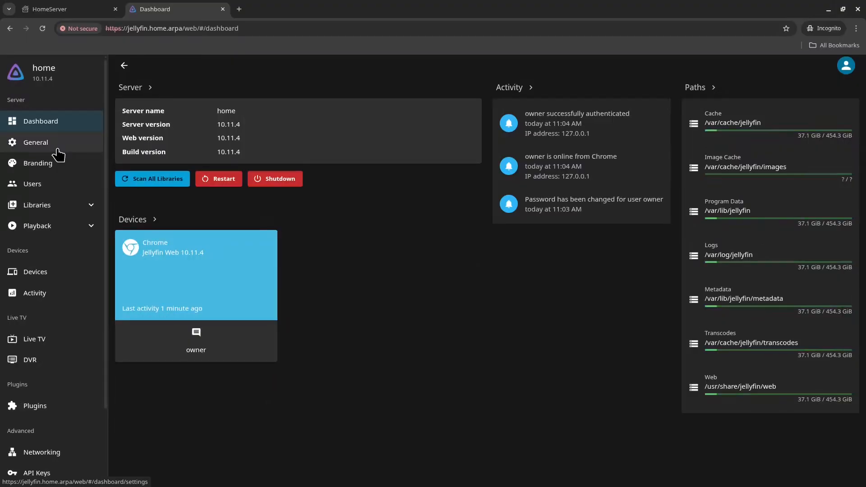
left_click(131, 180)
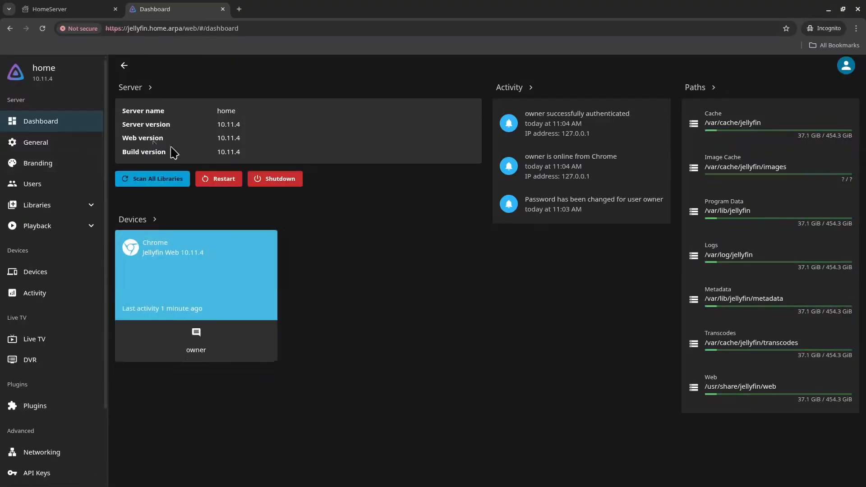
left_click(22, 74)
key("alt+Left")
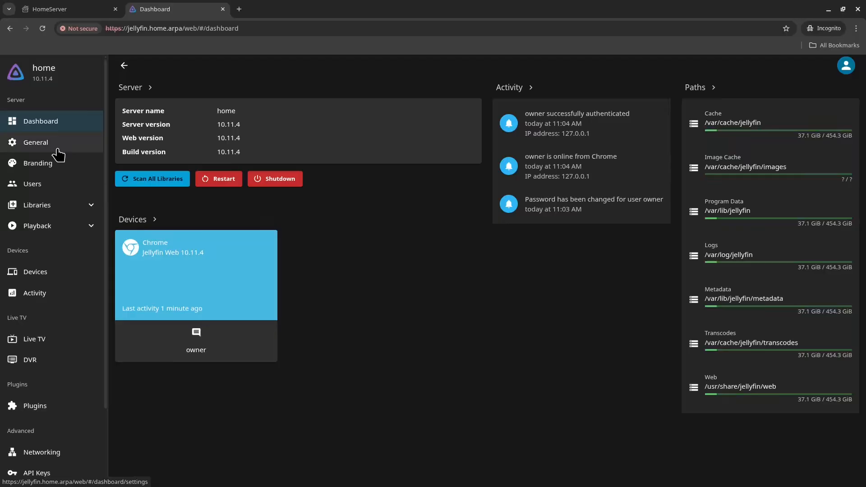
left_click(137, 176)
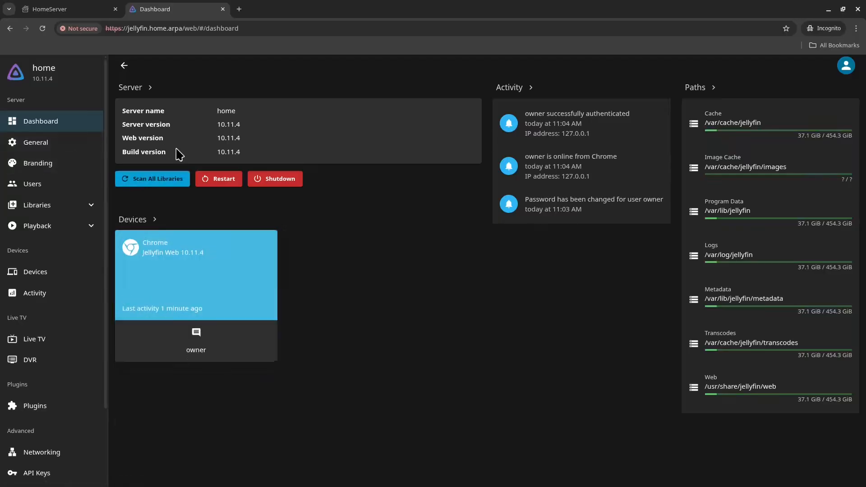
left_click(23, 75)
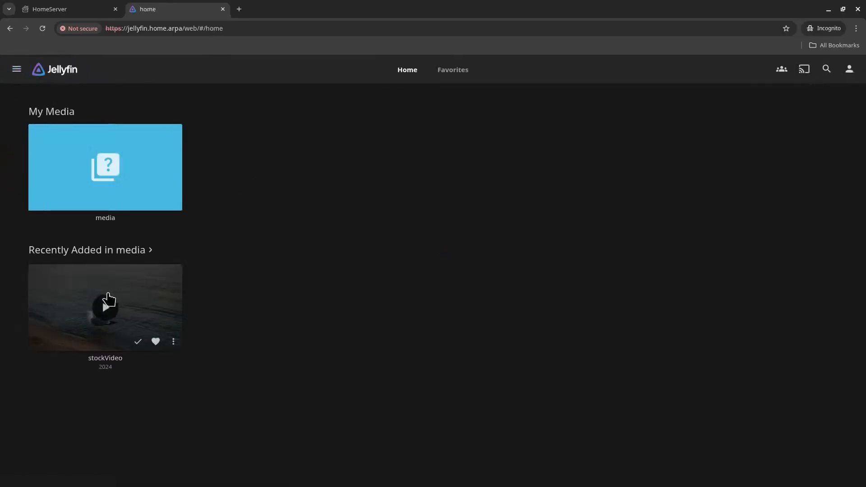
left_click(108, 300)
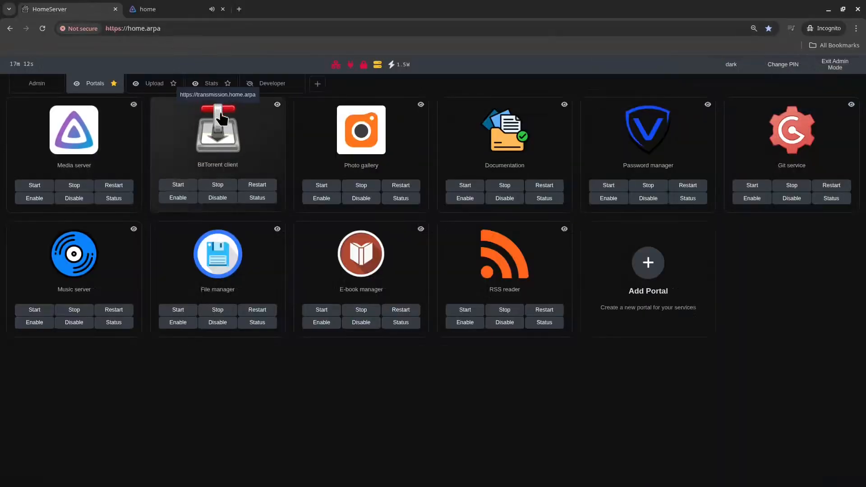
left_click(222, 118)
left_click(318, 254)
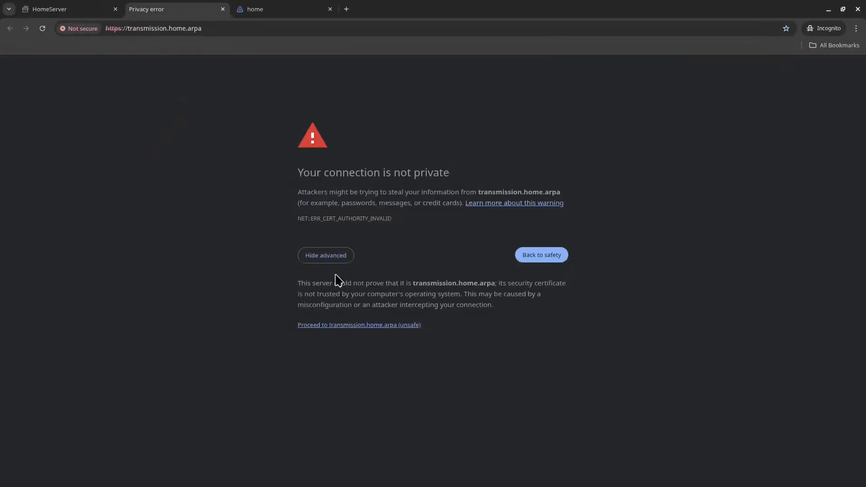
left_click(347, 325)
key("ctrl+w")
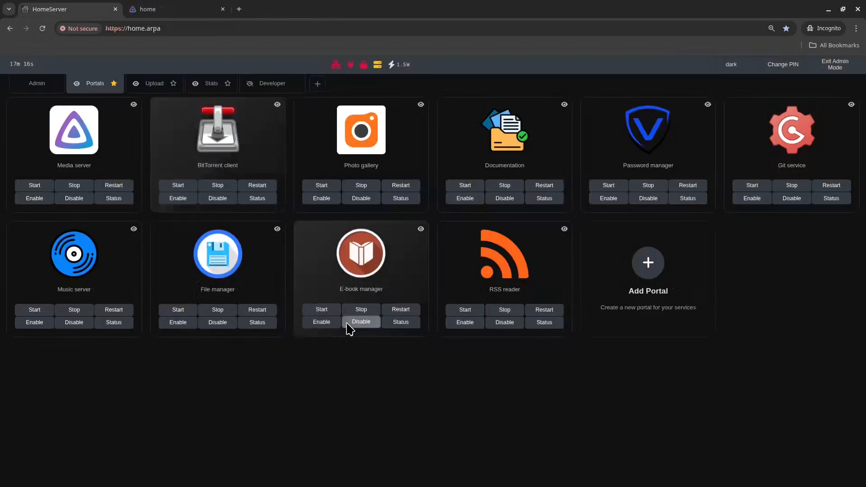
left_click(362, 64)
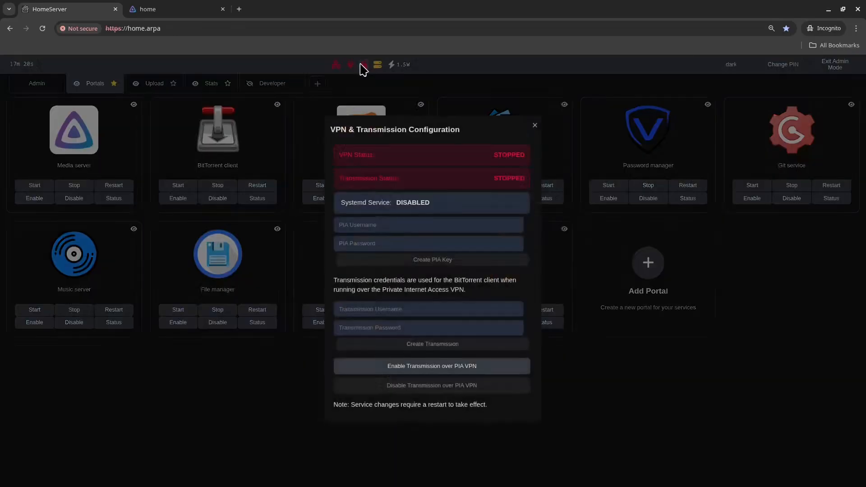
left_click(440, 244)
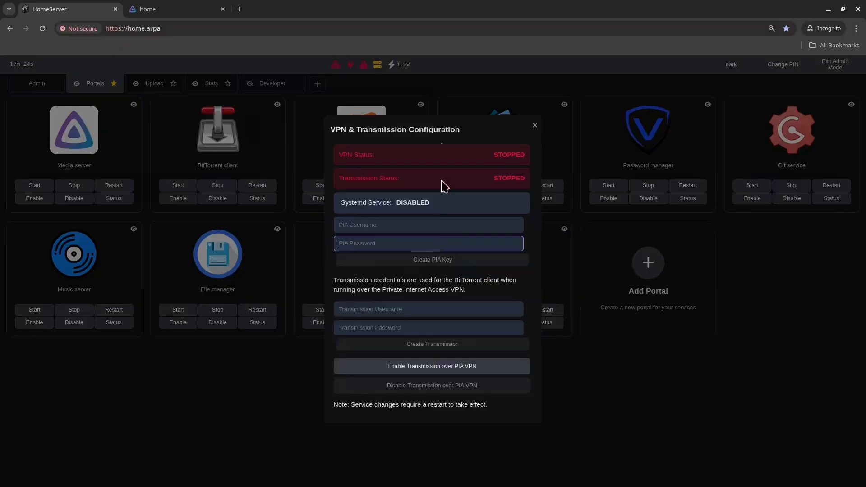
left_click(445, 111)
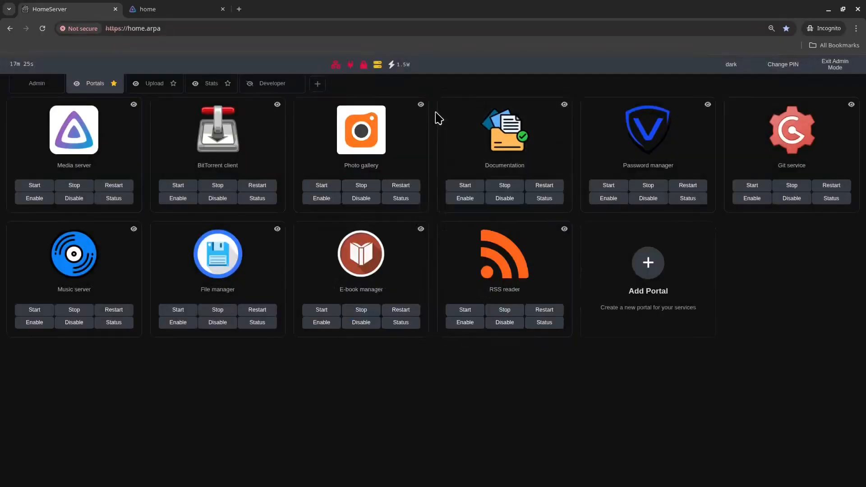
left_click(395, 132)
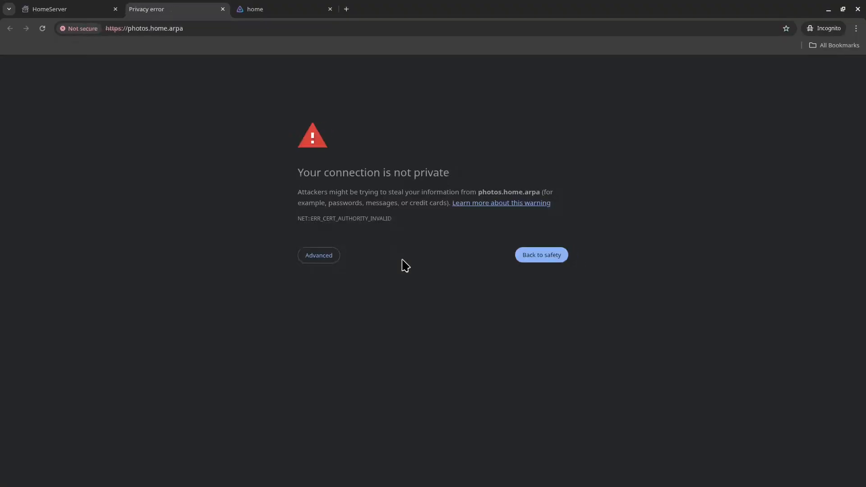
Step: Bypass the certificate warning and enter database user piwigo with its password
left_click(303, 255)
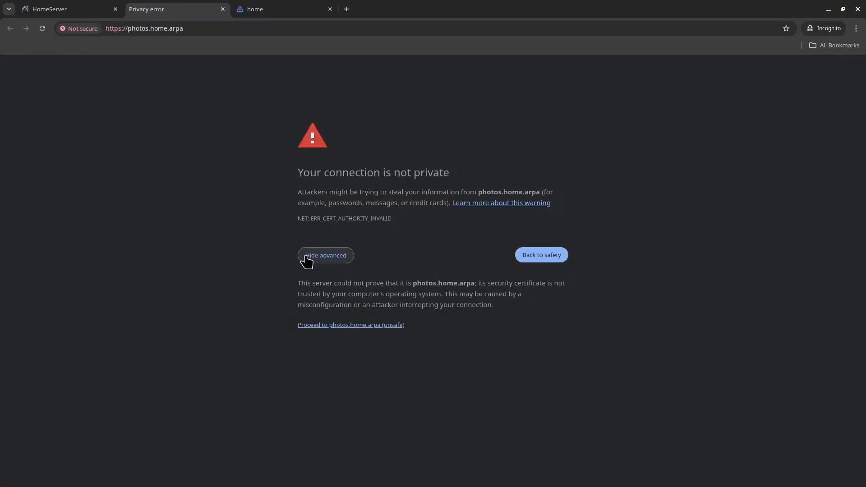
left_click(357, 324)
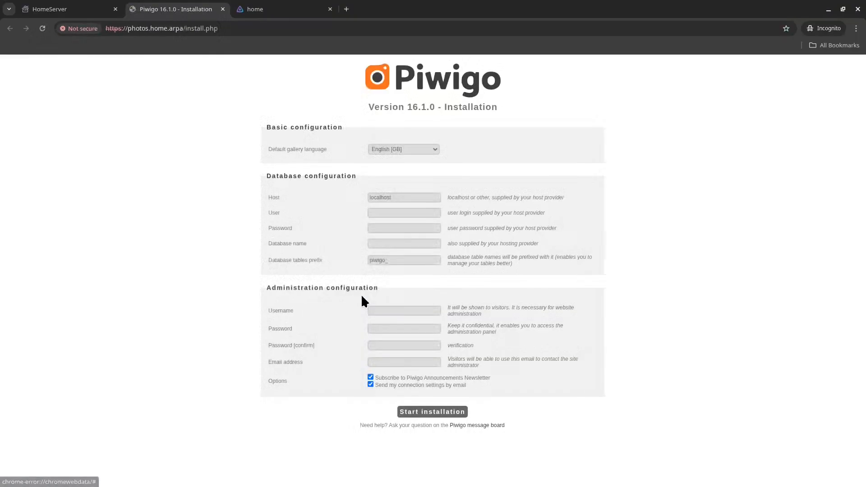
left_click(401, 212)
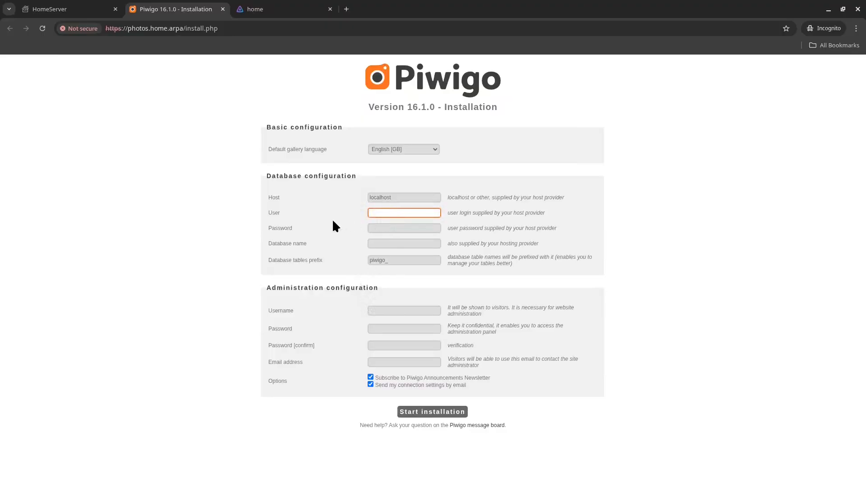
type("piwigo")
key("Tab")
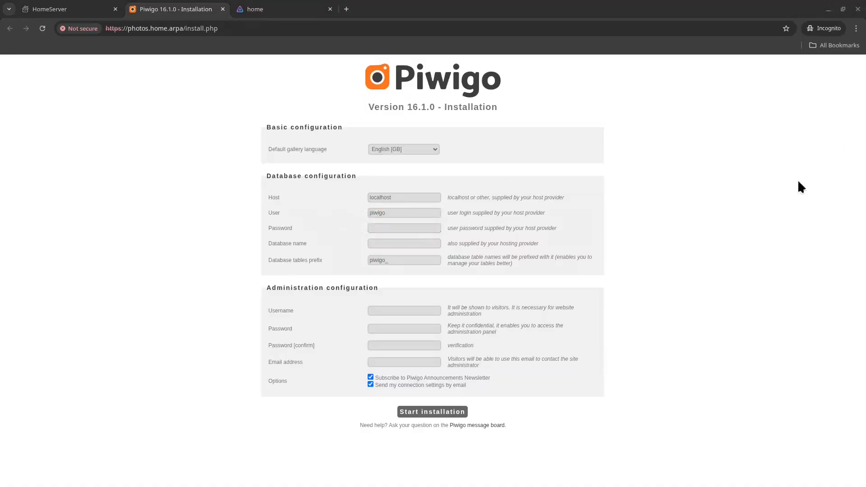
key("ctrl+v")
left_click(410, 244)
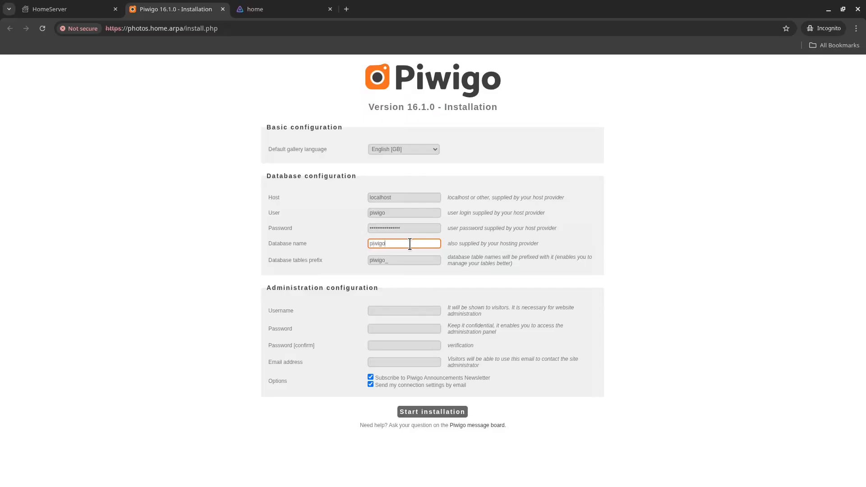
Step: Fill in the admin account: username owner, password twice, and the admin e-mail
left_click(381, 312)
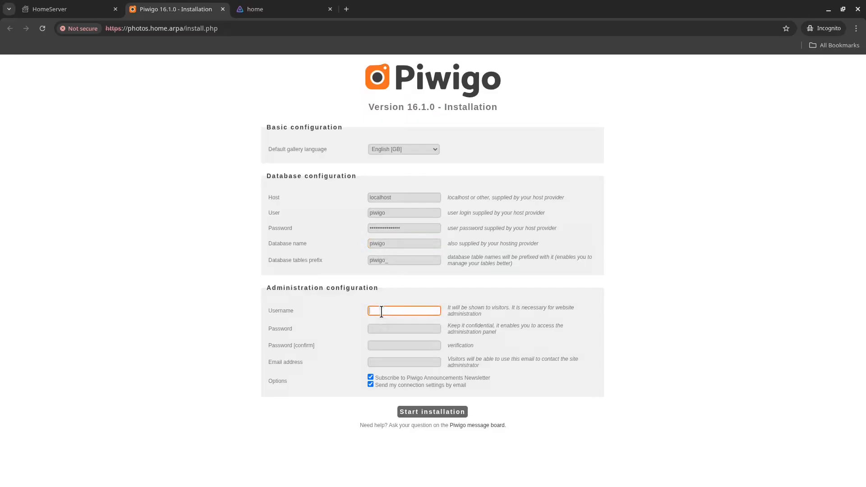
type("owner")
key("Tab")
type("••••")
key("Tab")
type("••••")
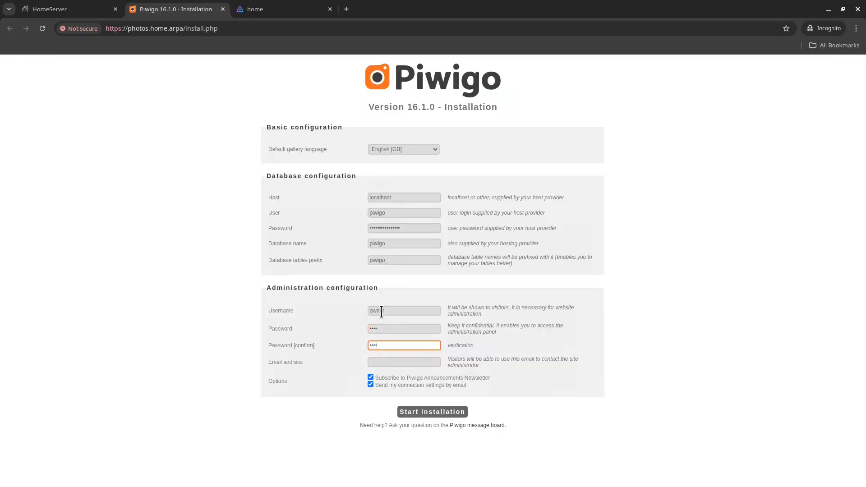
key("Tab")
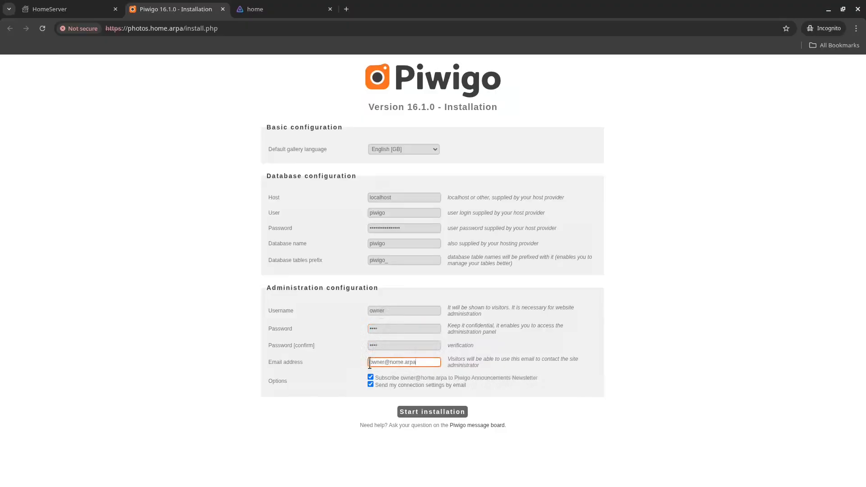
Step: Run the Piwigo installation, visit the gallery and go to add photos
left_click(408, 410)
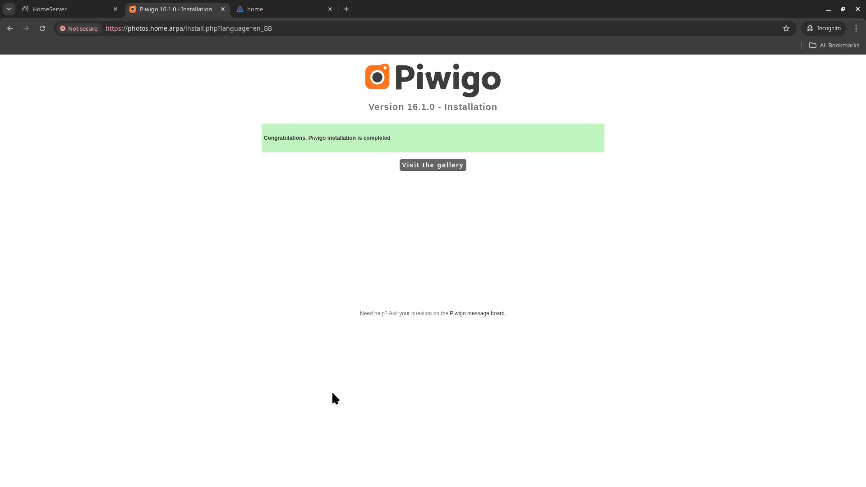
left_click(433, 166)
left_click(388, 271)
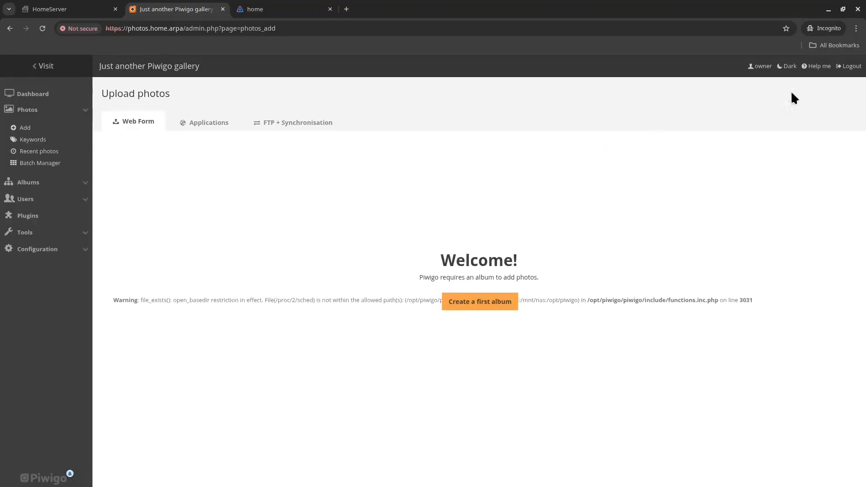
Step: Switch the admin area to dark mode and save the Dark mail theme
left_click(787, 66)
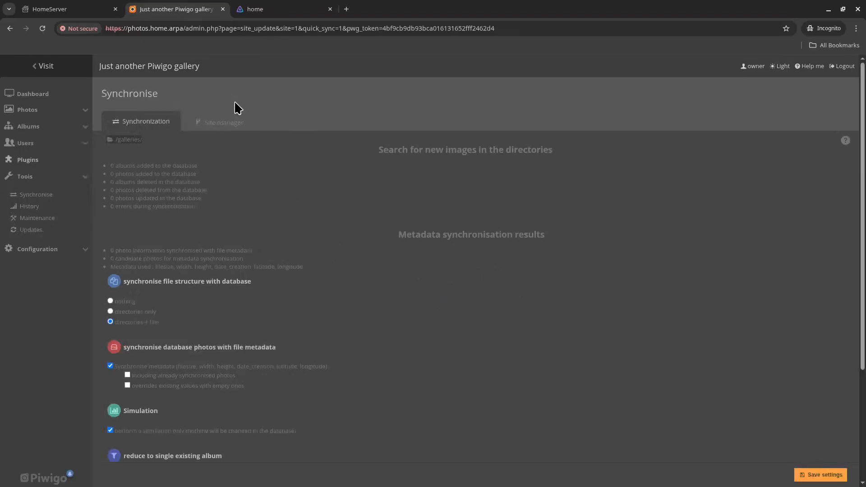
left_click(50, 249)
left_click(30, 212)
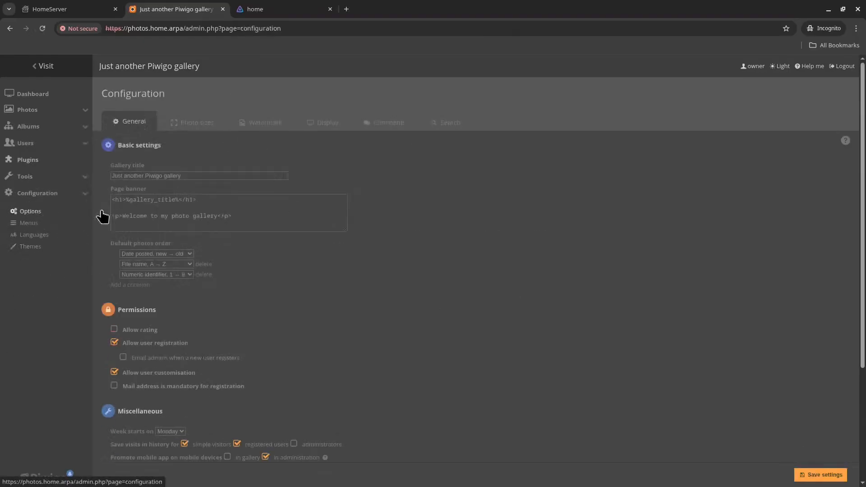
scroll(485, 215, "down", 3)
left_click(211, 355)
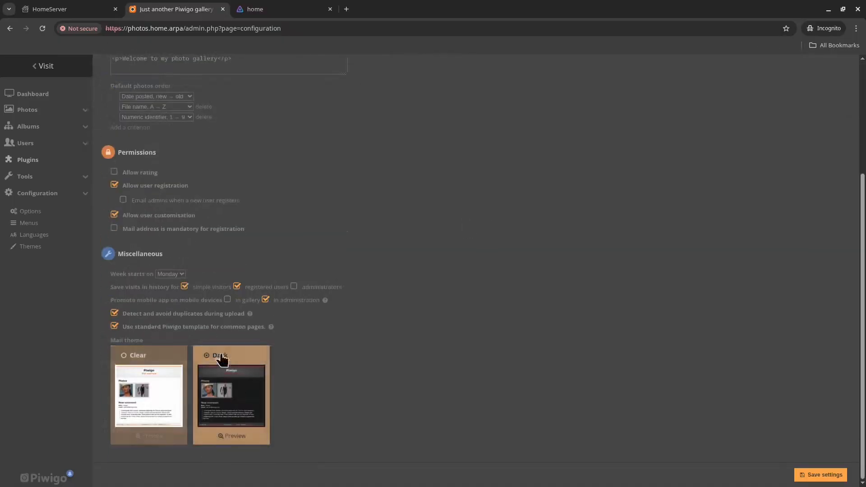
left_click(812, 474)
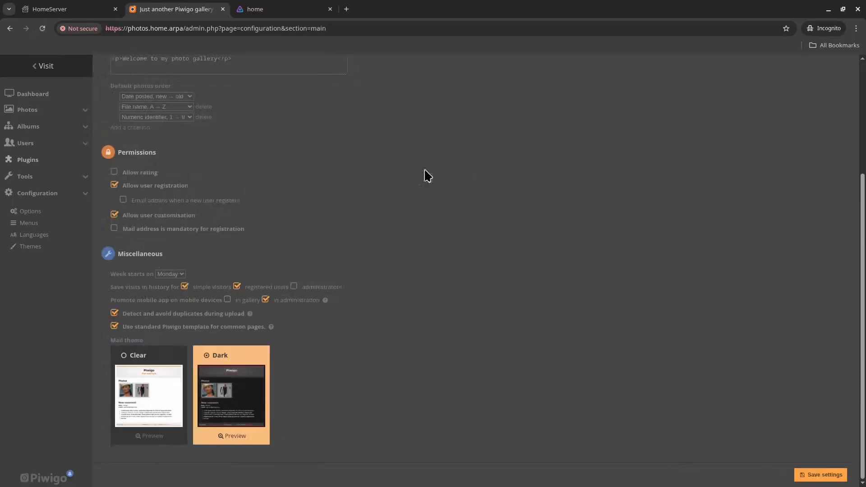
Step: Activate the Elegant theme and set it as default
left_click(34, 248)
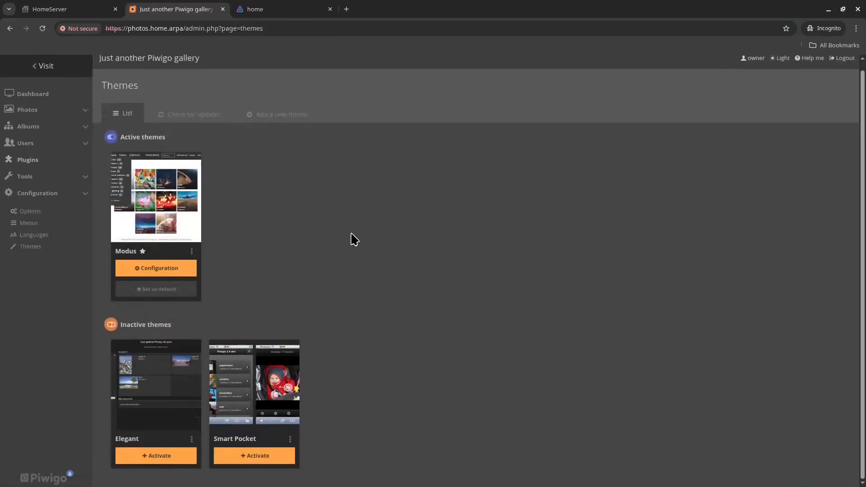
left_click(178, 459)
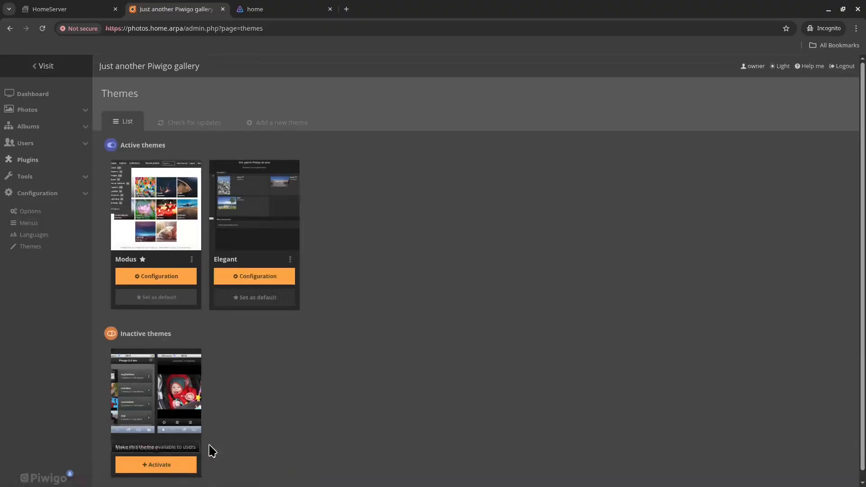
left_click(273, 301)
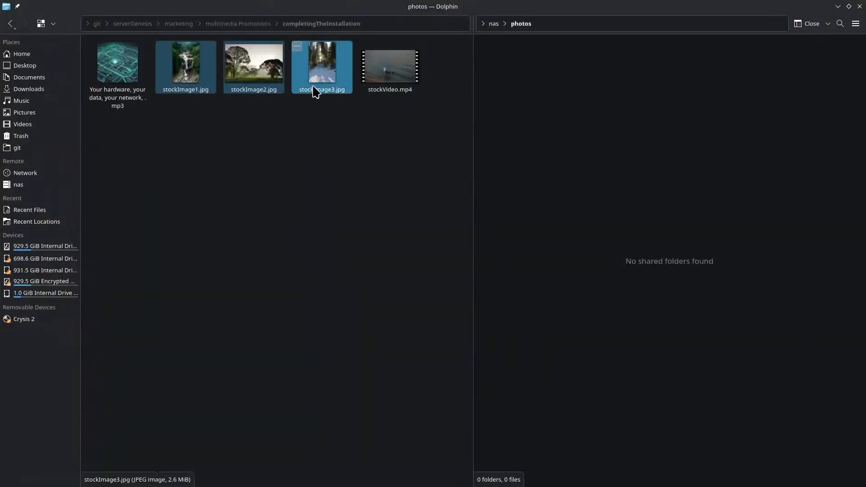
Step: Paste the three stock images into nas/photos, select them for demo, and minimize Dolphin
left_click_drag(323, 146, 183, 68)
left_click(588, 137)
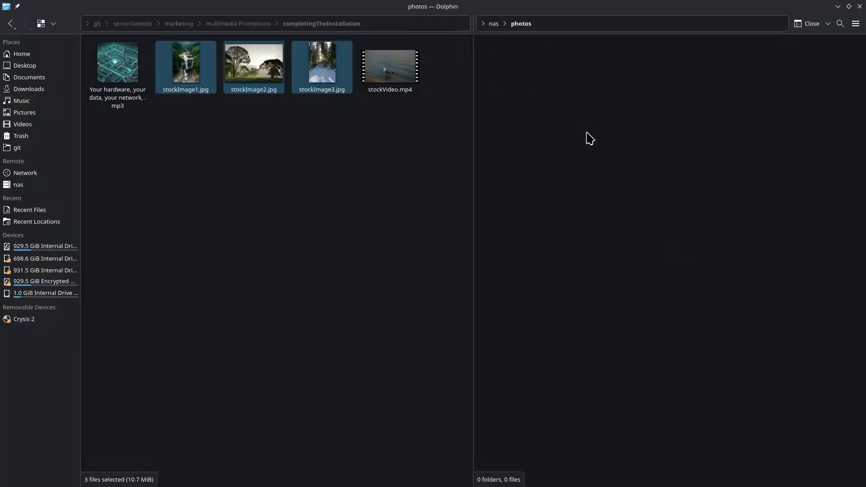
key("ctrl+v")
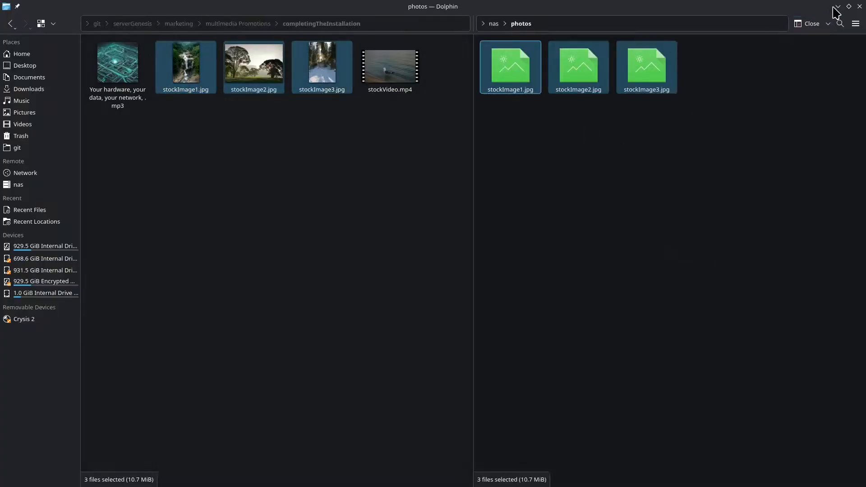
left_click(633, 132)
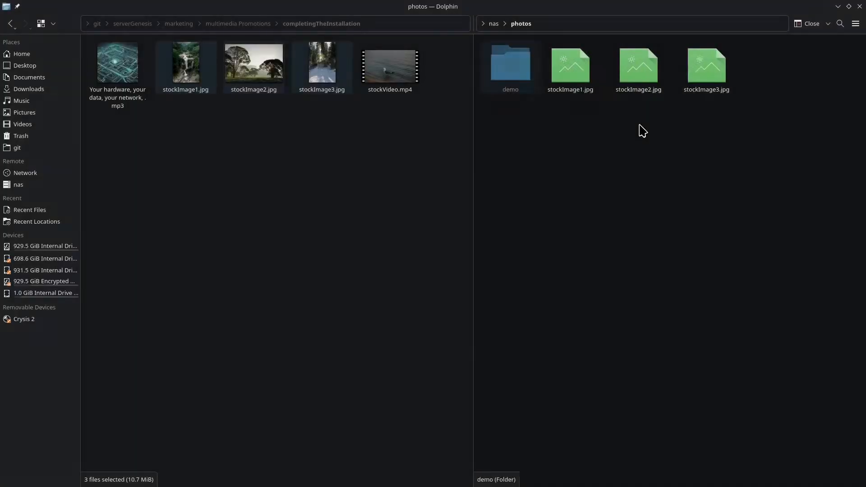
left_click_drag(752, 138, 518, 77)
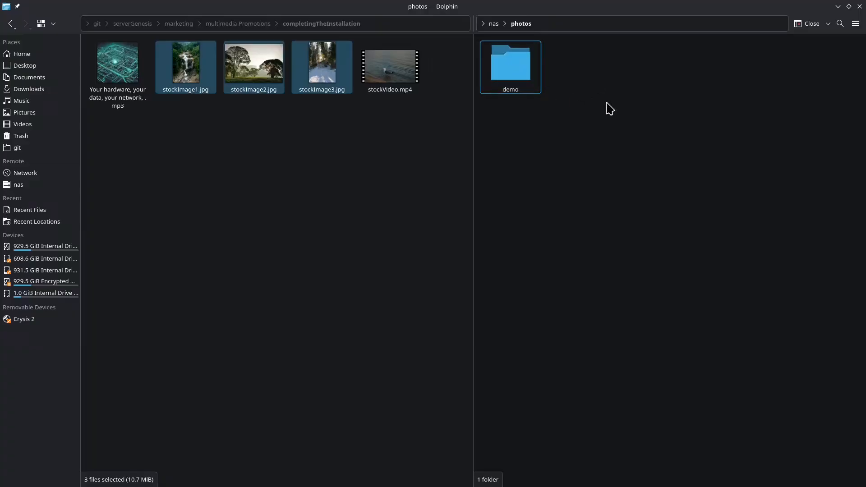
left_click(838, 6)
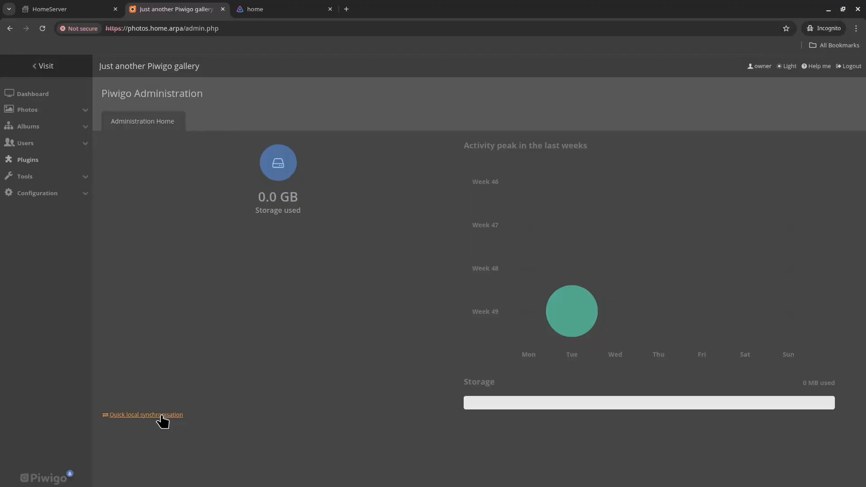
Step: Sync the gallery, open the demo album and browse stockImage1 through stockImage3
left_click(145, 414)
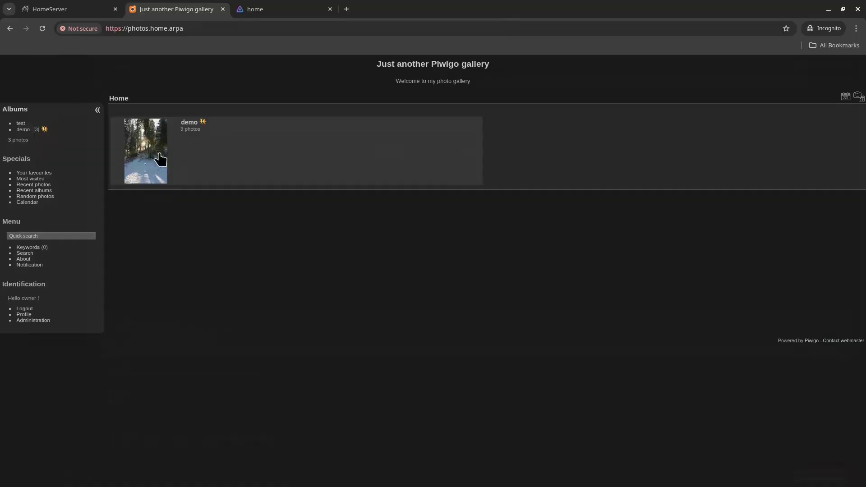
left_click(161, 161)
left_click(415, 166)
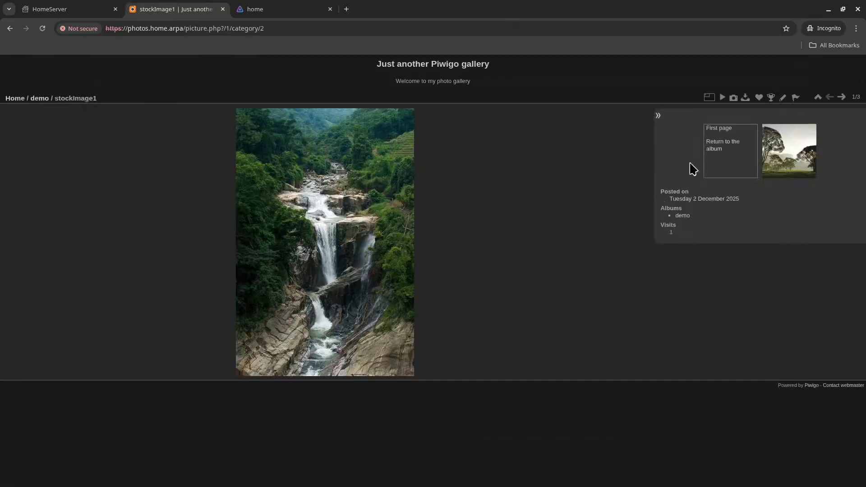
left_click(841, 98)
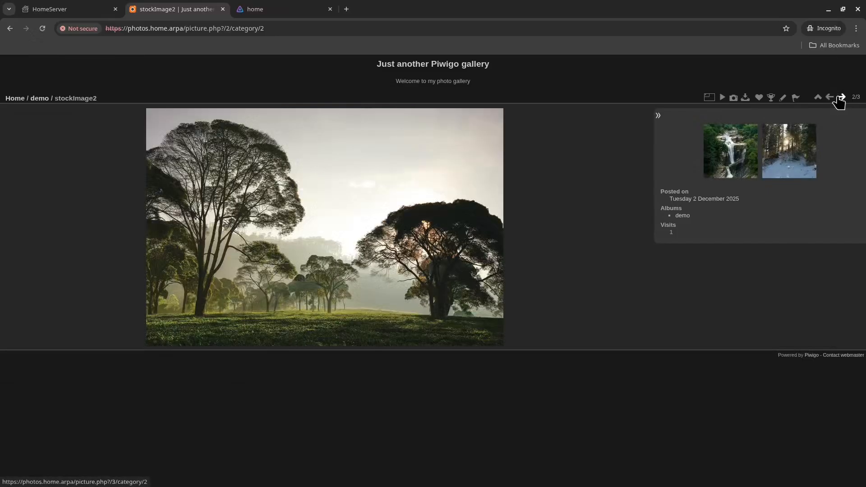
left_click(841, 99)
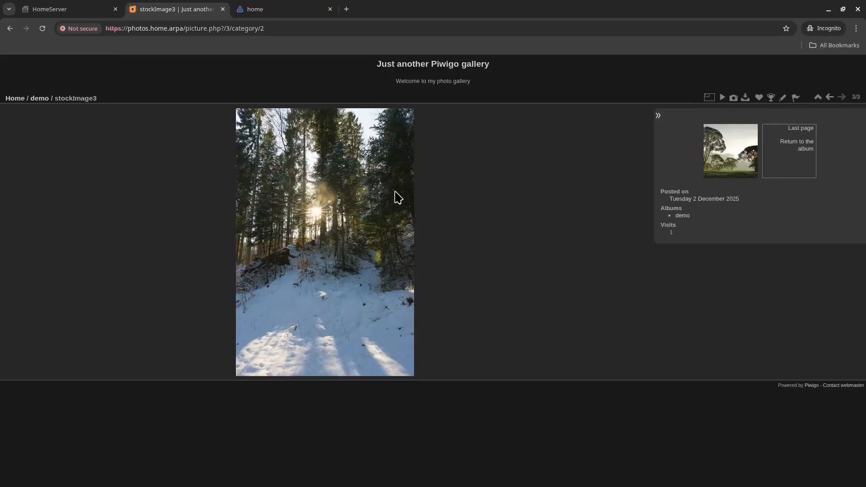
Step: View the full-size snow-forest image in a new tab, then close it
right_click(350, 205)
left_click(383, 217)
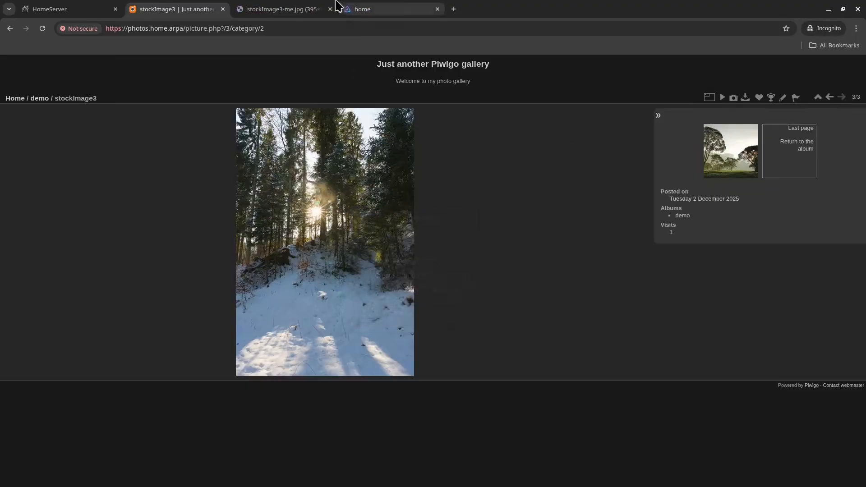
left_click(336, 8)
scroll(421, 249, "up", 6, "ctrl")
scroll(426, 253, "down", 3, "ctrl")
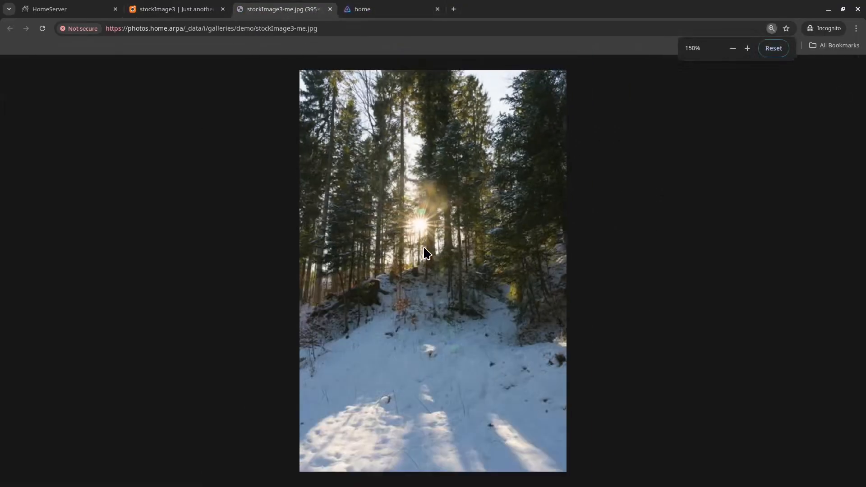
key("ctrl+w")
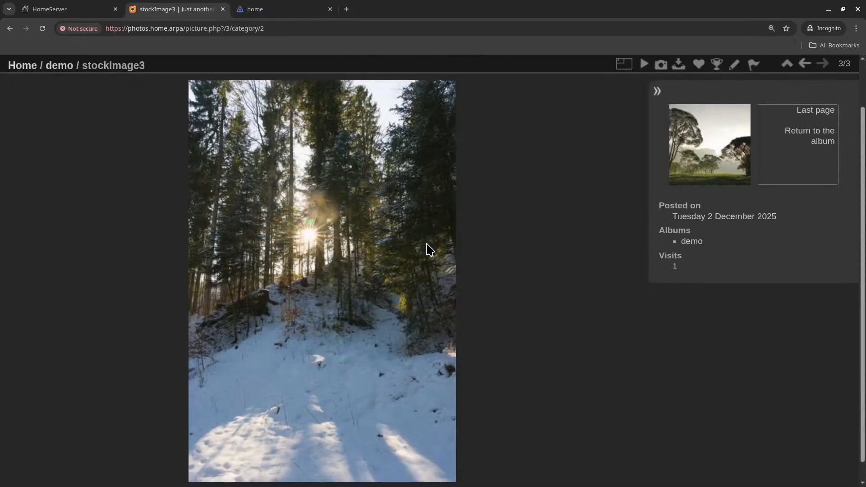
scroll(430, 250, "down", 2, "ctrl")
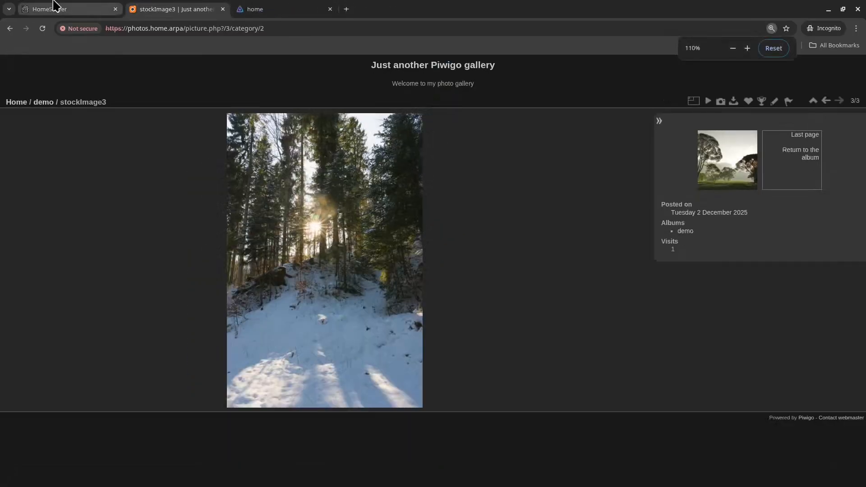
left_click(54, 4)
Step: Open the Documentation service and close its privacy-error tab
left_click(501, 145)
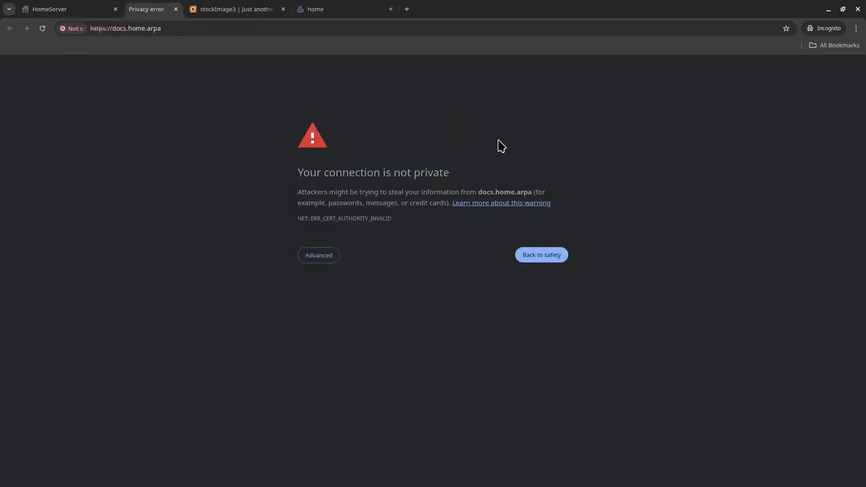
left_click(317, 252)
key("ctrl+w")
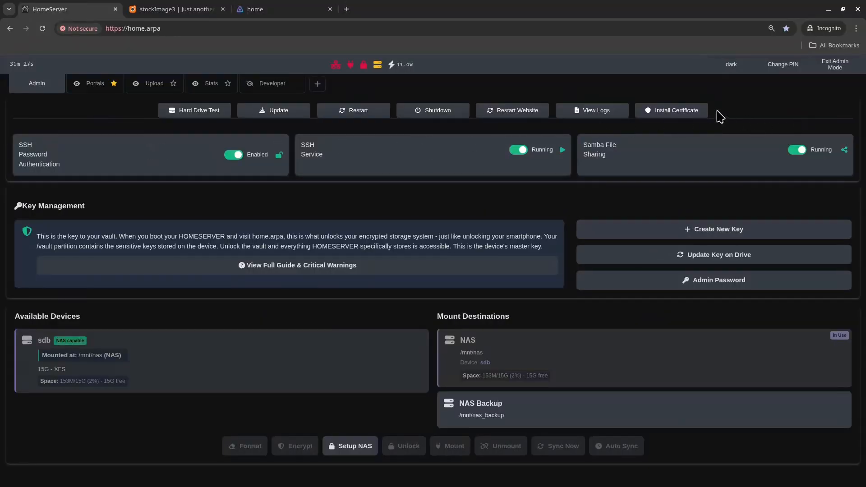
Step: Download homeserver_ca.p12 from the SSL certificate instructions into Downloads
left_click(697, 113)
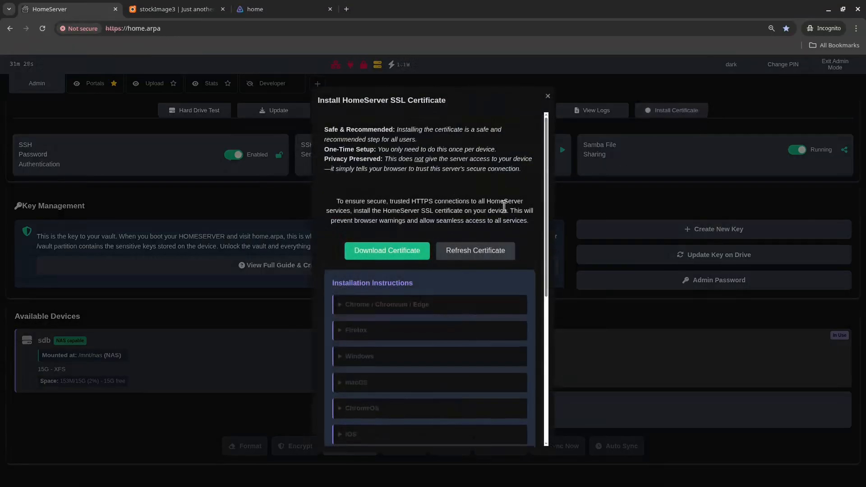
left_click(146, 146)
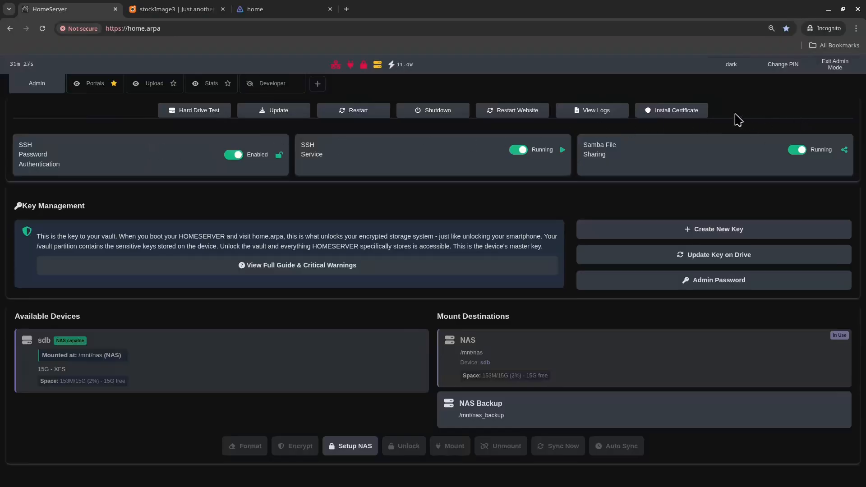
left_click(701, 112)
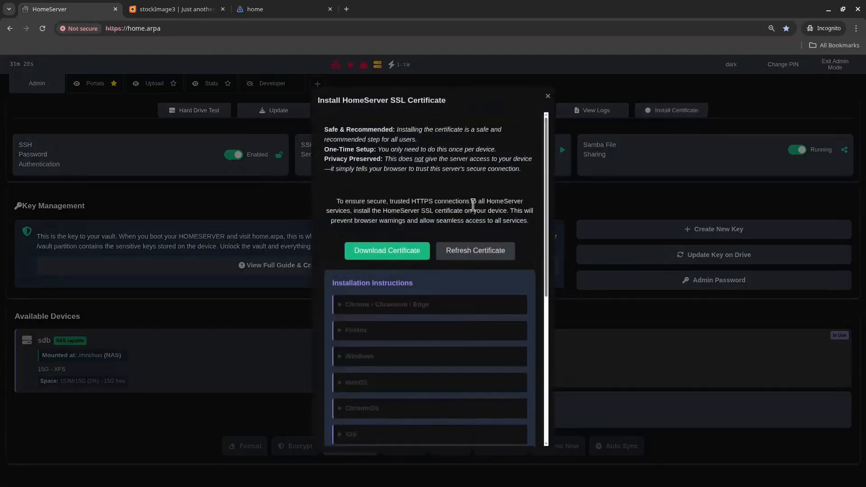
left_click(396, 252)
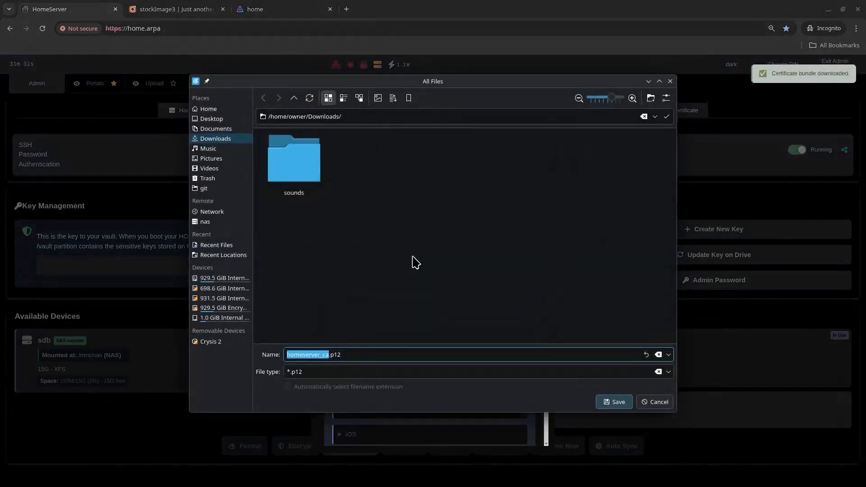
left_click(617, 403)
scroll(460, 315, "down", 1)
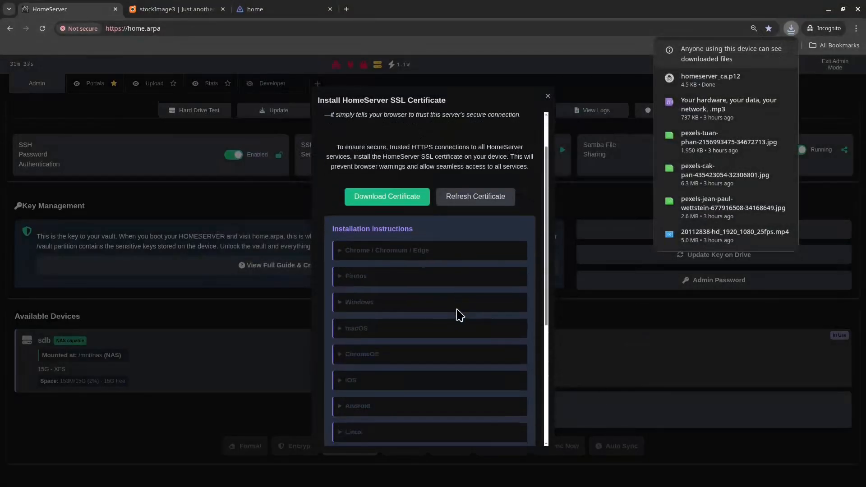
scroll(460, 315, "down", 4)
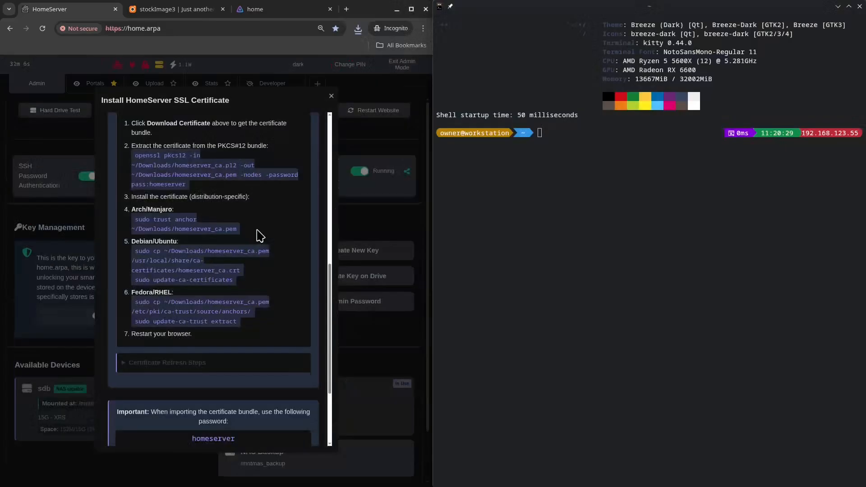
Step: Run the openssl pkcs12 command in kitty to extract homeserver_ca.pem
scroll(258, 232, "up", 1)
triple_click(201, 274)
key("ctrl+c")
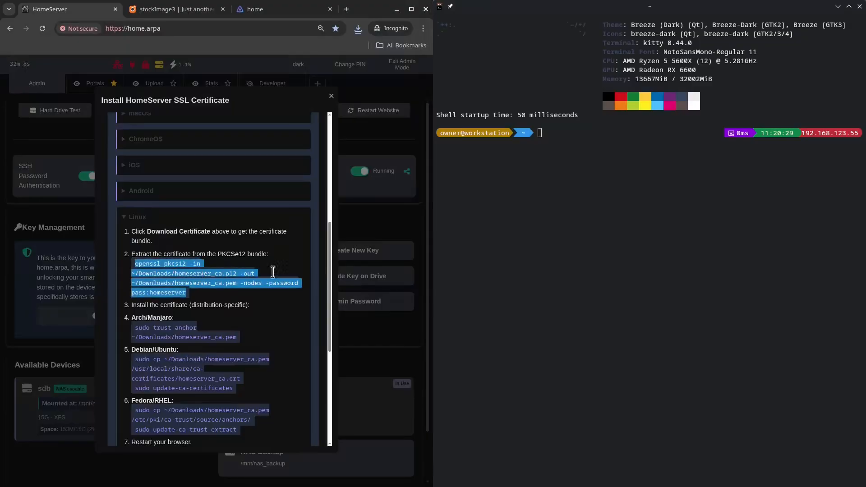
left_click(628, 241)
key("ctrl+shift+v")
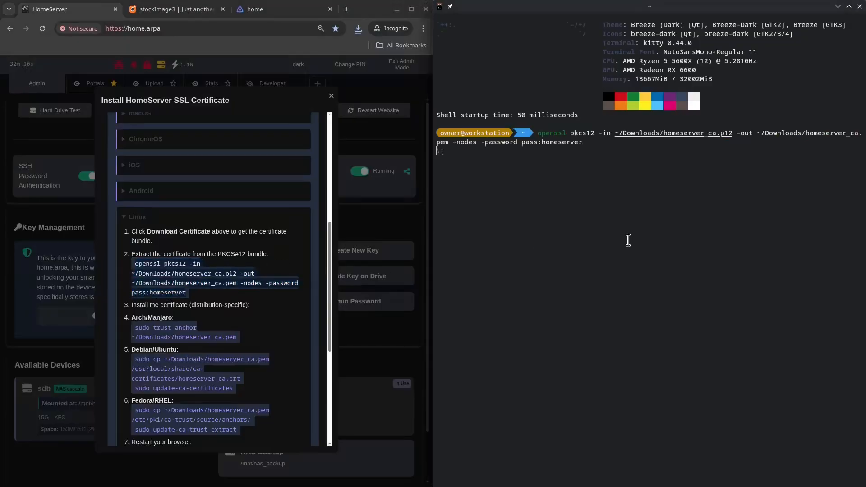
key("Return")
Step: Run the Arch 'sudo trust anchor' command to trust homeserver_ca.pem system-wide
scroll(217, 207, "down", 2)
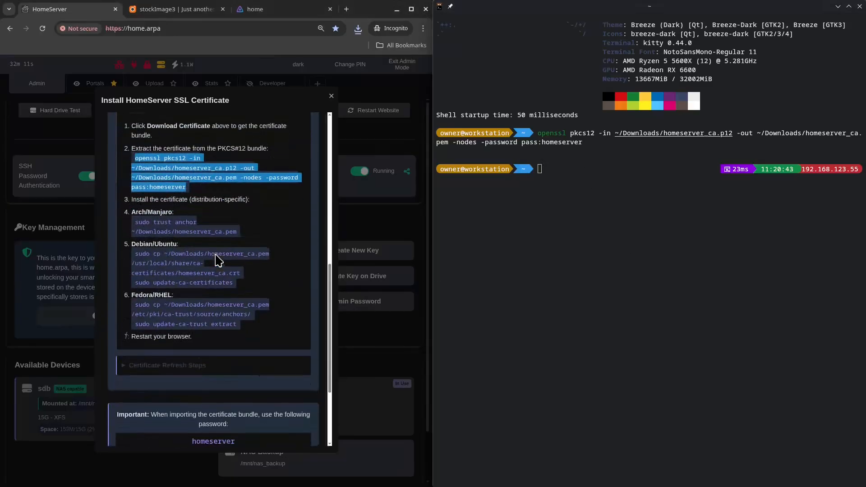
triple_click(178, 229)
key("ctrl+c")
left_click(683, 210)
key("ctrl+shift+v")
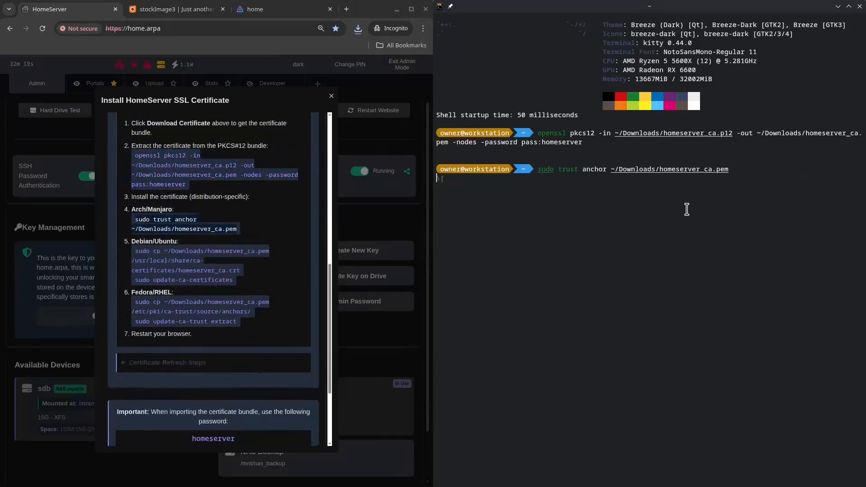
key("Return")
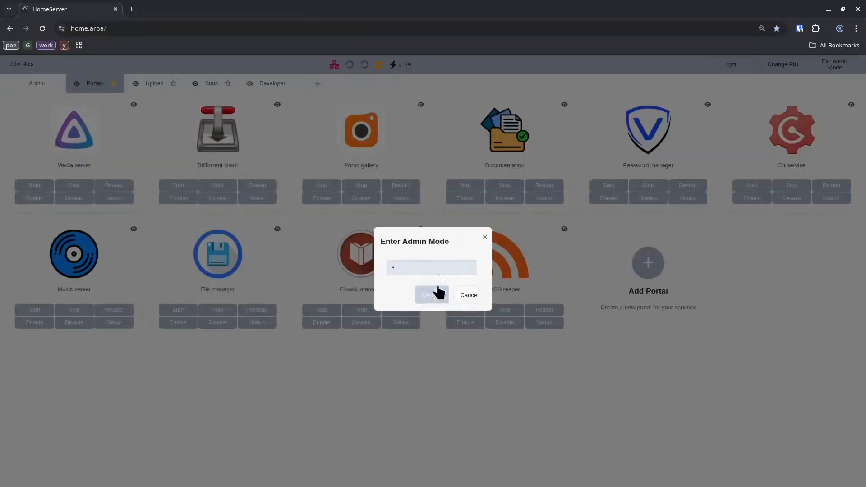
Step: Confirm admin mode and switch the dashboard to the dark theme
left_click(436, 293)
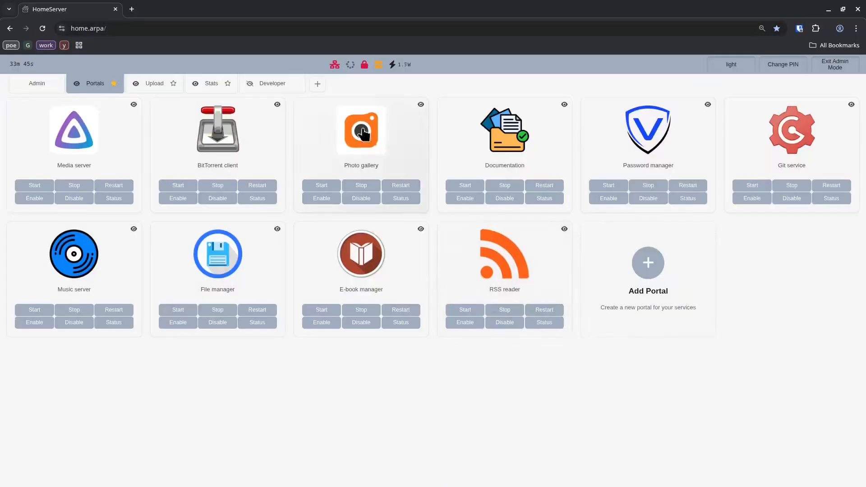
left_click(725, 71)
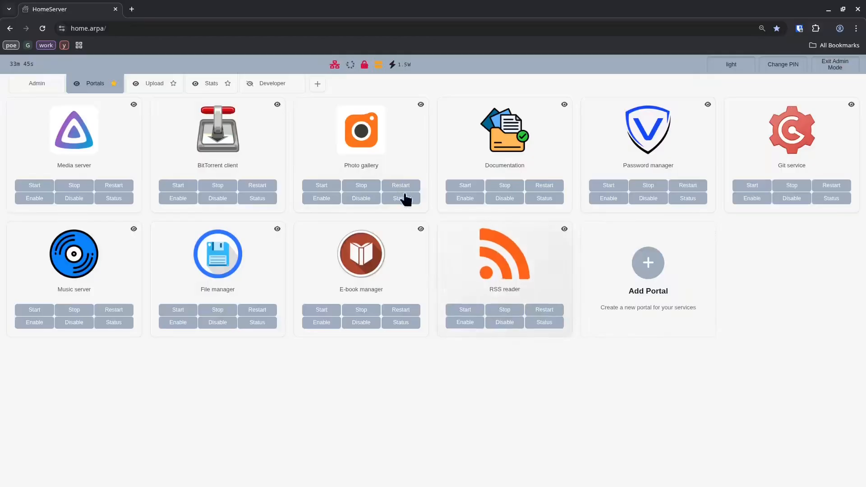
left_click(724, 72)
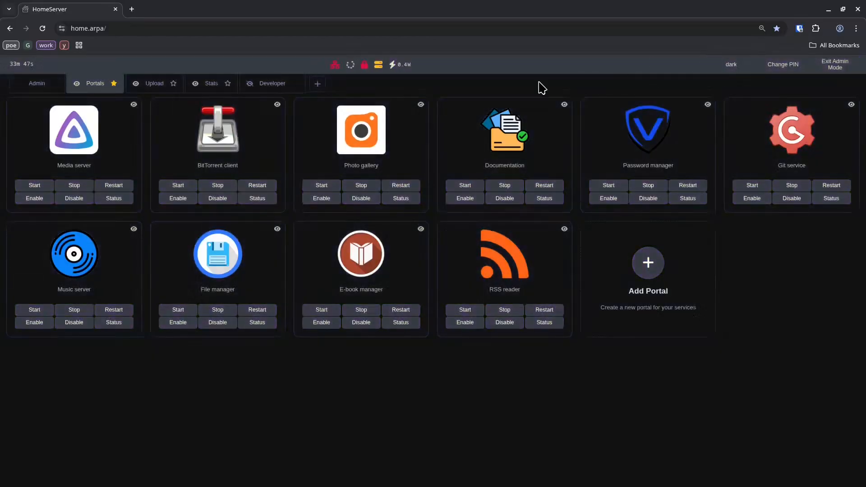
Step: Open the Jellyfin media server despite the server mismatch, then open Vaultwarden's Create account form
left_click(81, 126)
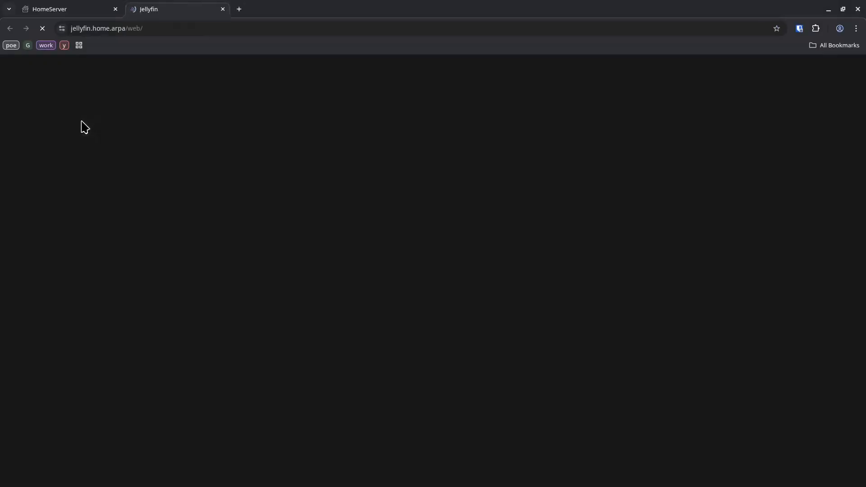
left_click(61, 30)
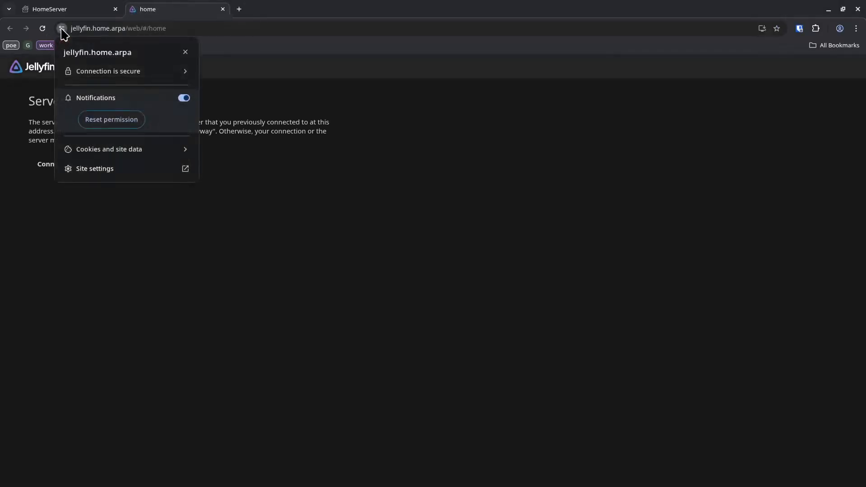
left_click(252, 129)
left_click(71, 165)
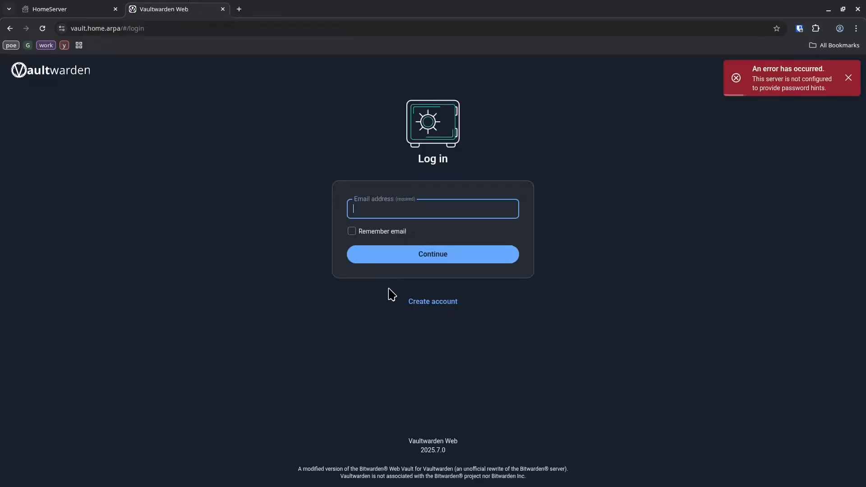
left_click(390, 301)
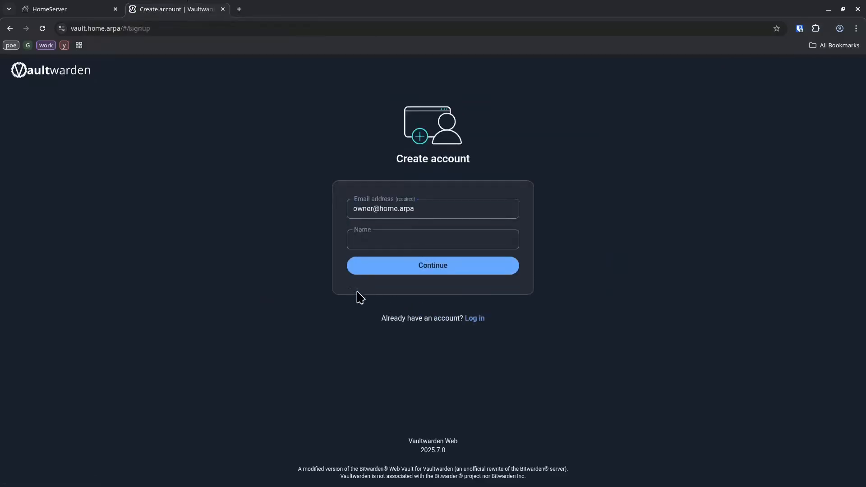
Step: Create the Vaultwarden account with a display name, confirmed master password and hint, breach check off
left_click(403, 244)
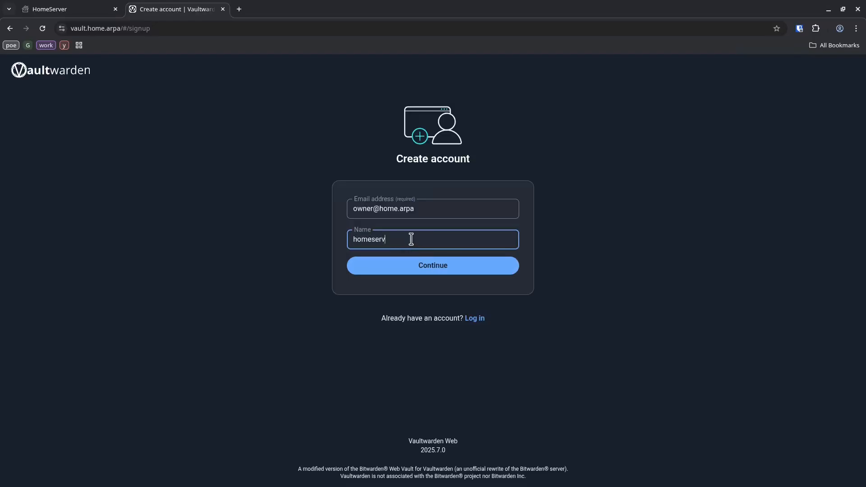
key("Return")
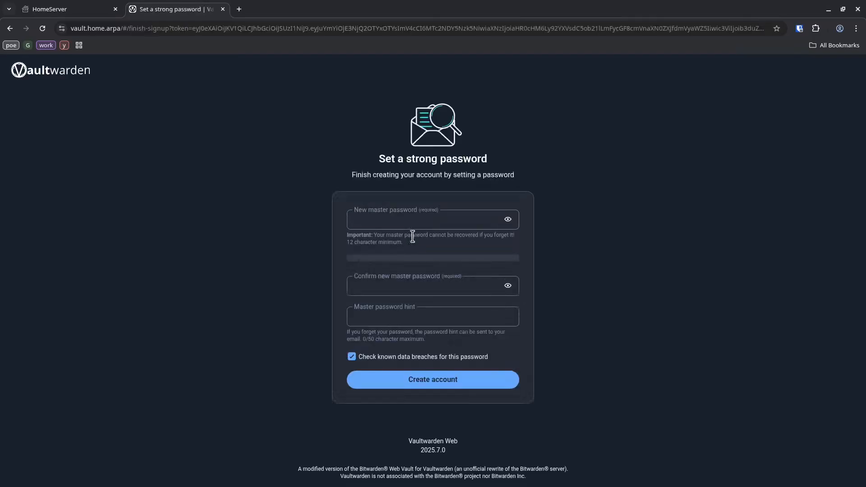
left_click(420, 222)
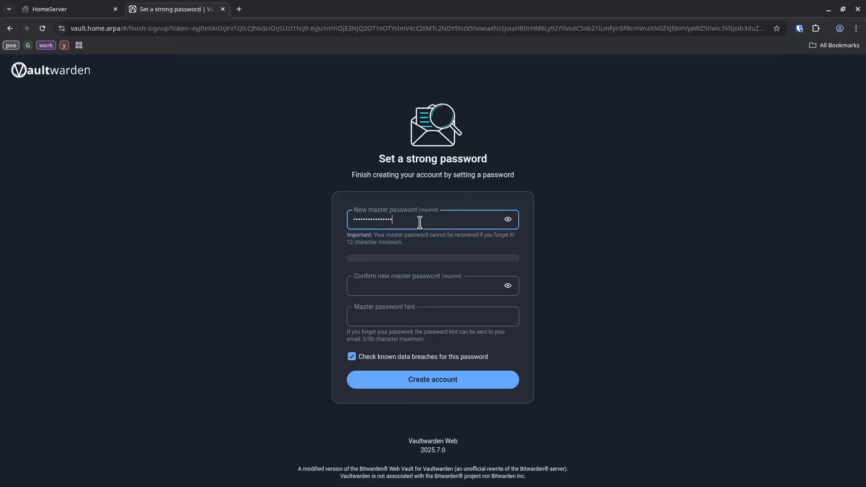
left_click(433, 287)
key("ctrl+v")
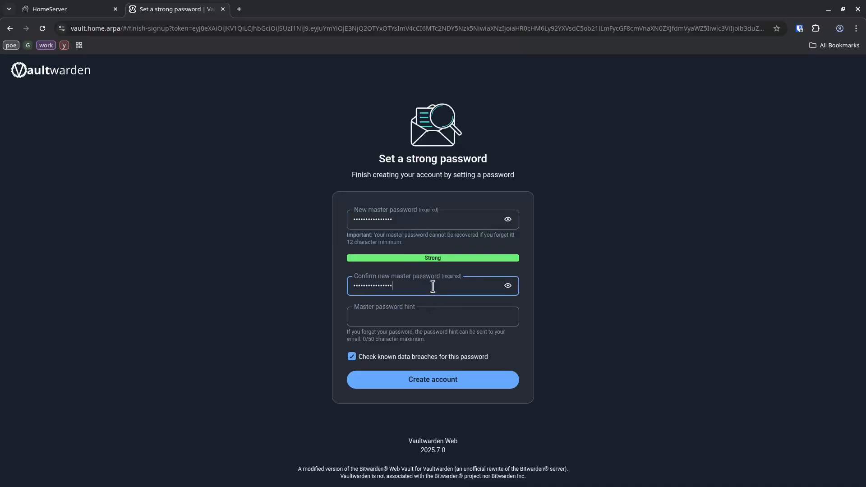
left_click(433, 317)
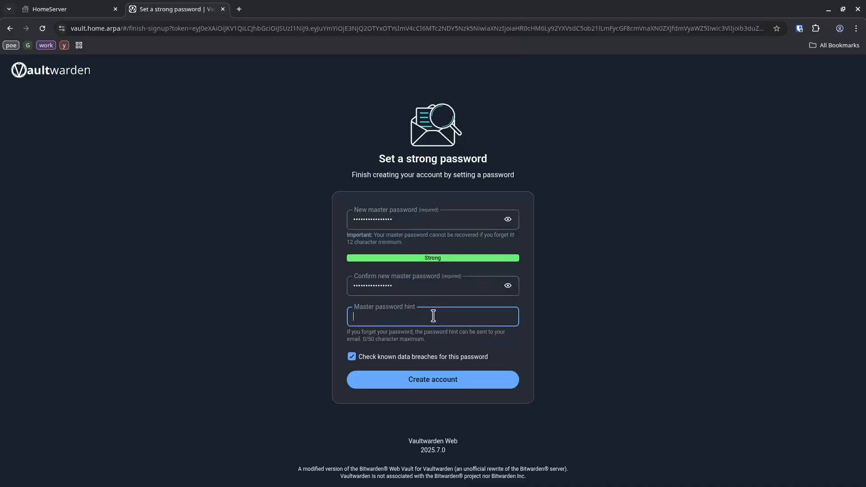
left_click(464, 357)
left_click(460, 386)
left_click(699, 100)
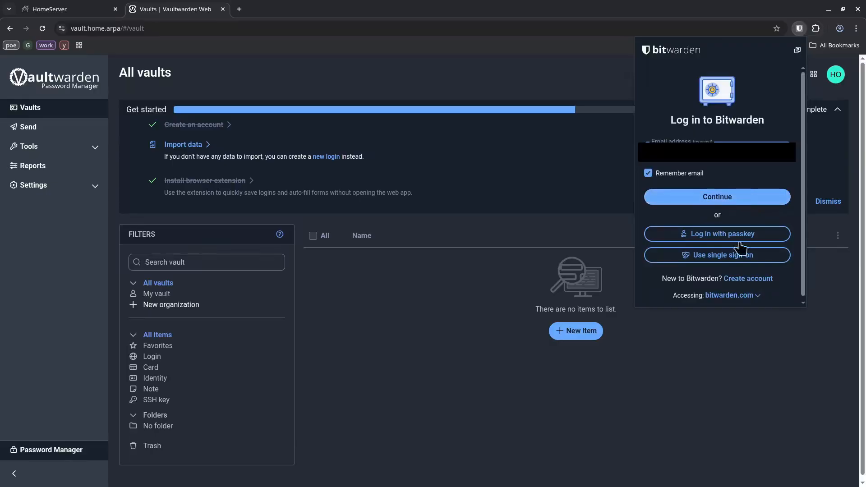
left_click(753, 292)
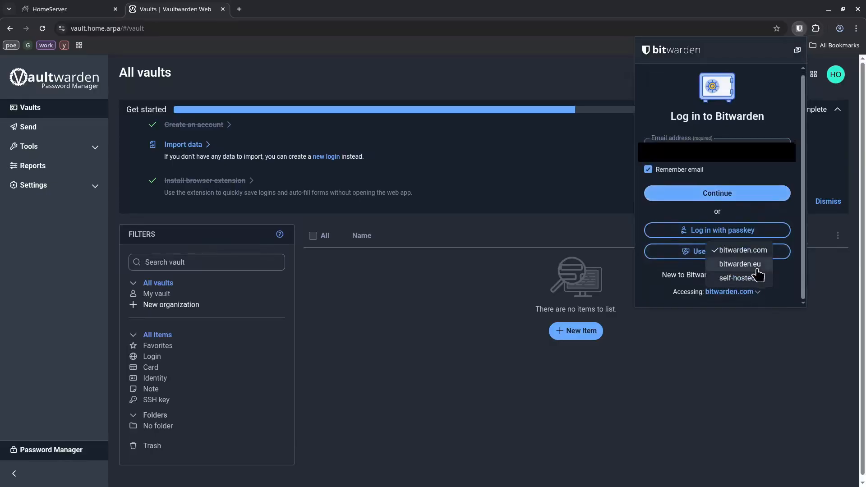
left_click(762, 278)
type("vault.home.arpa")
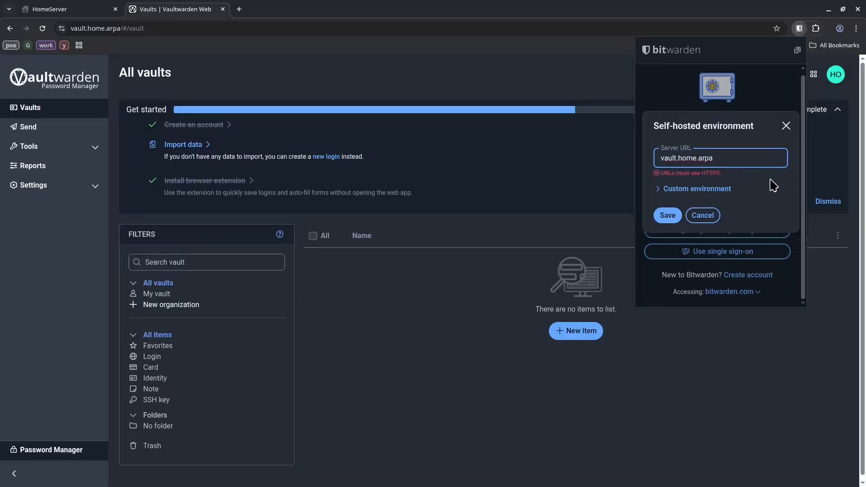
key("Home")
type("https://")
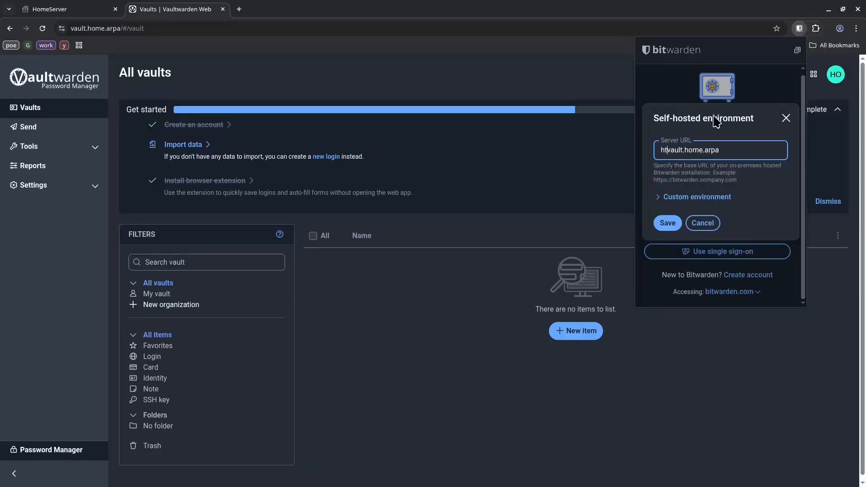
key("Return")
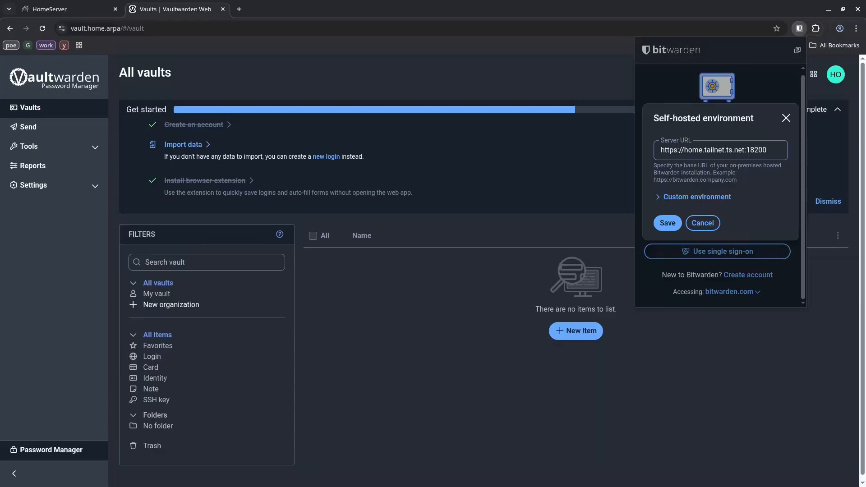
key("Return")
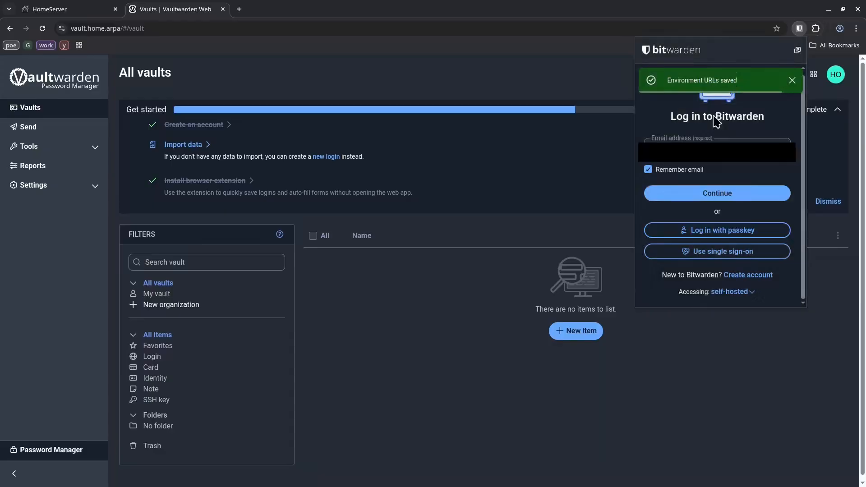
Step: Log in to Bitwarden with the owner's email and the master password
left_click(744, 147)
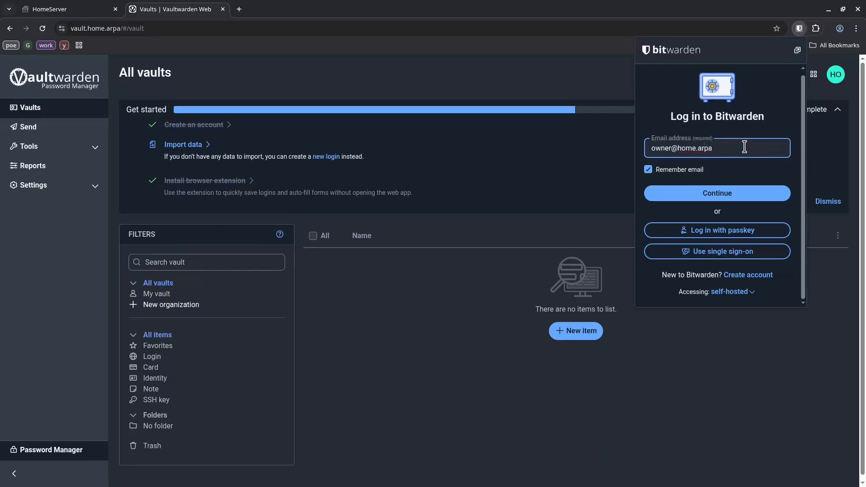
key("Return")
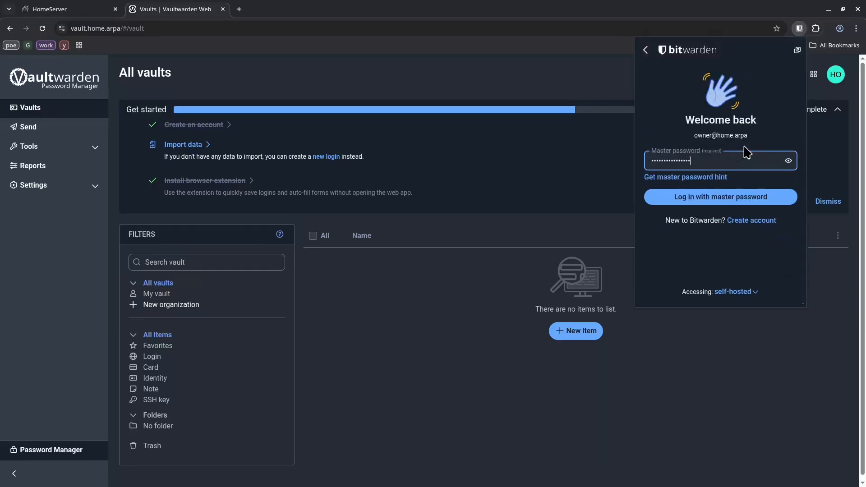
key("Return")
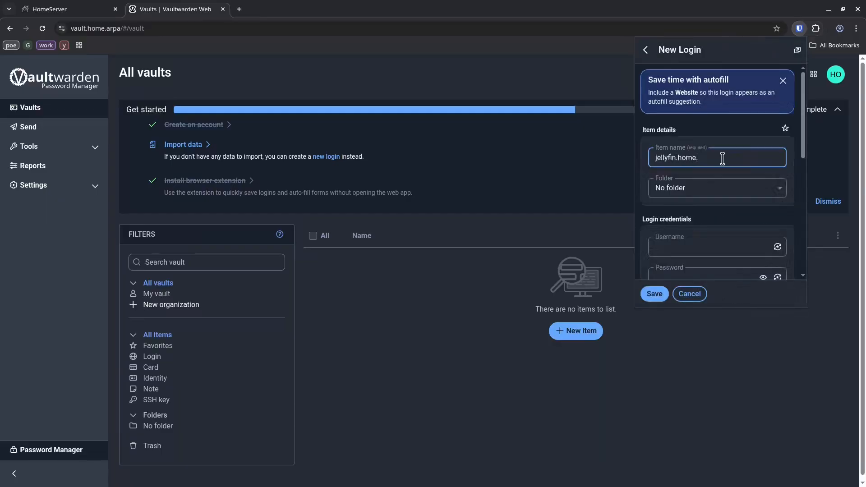
Step: Save a jellyfin.home.arpa login with its username and password, then close the extension popup
type("arpa")
scroll(720, 167, "down", 2)
left_click(718, 140)
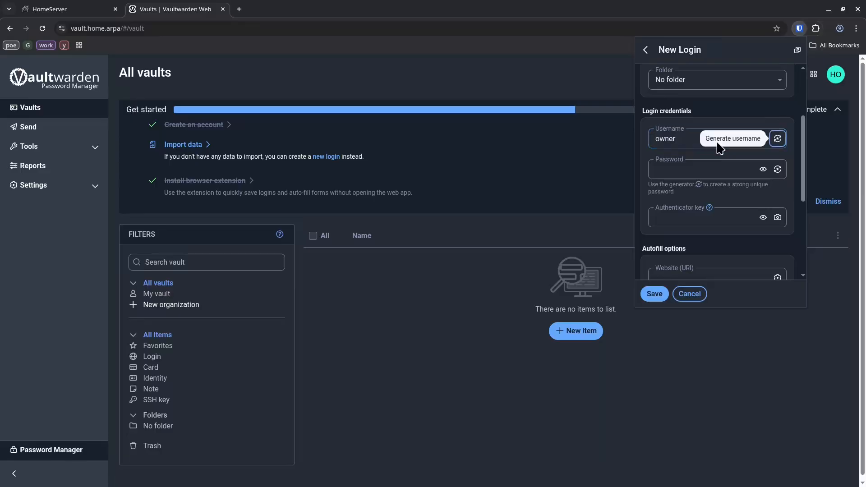
key("Tab")
left_click(654, 294)
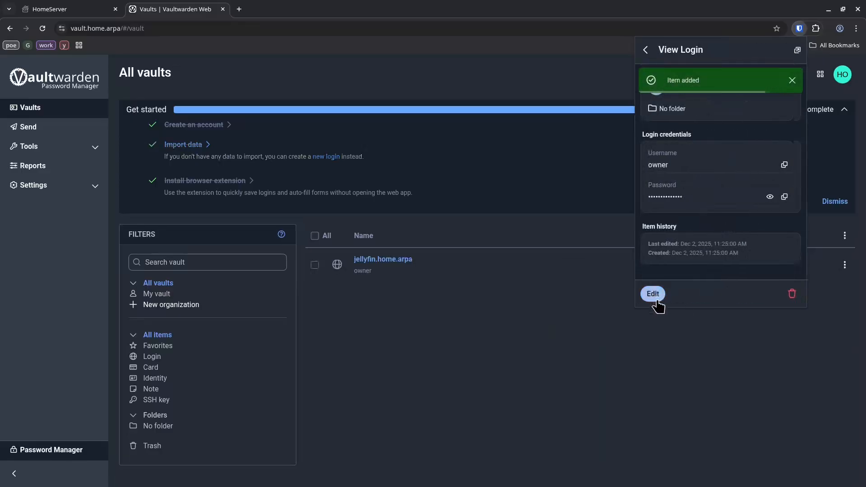
left_click(545, 328)
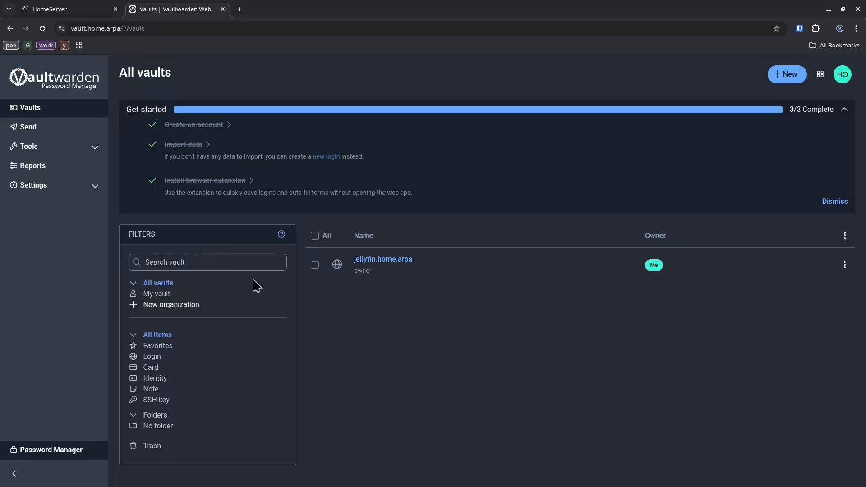
Step: Sign in to Gogs with the owner's email and password, and save the login to the vault
left_click(58, 9)
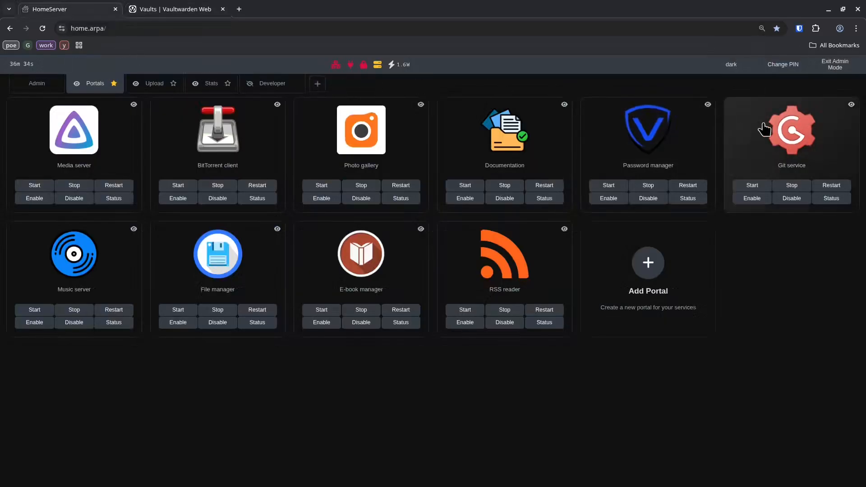
left_click(792, 131)
left_click(592, 68)
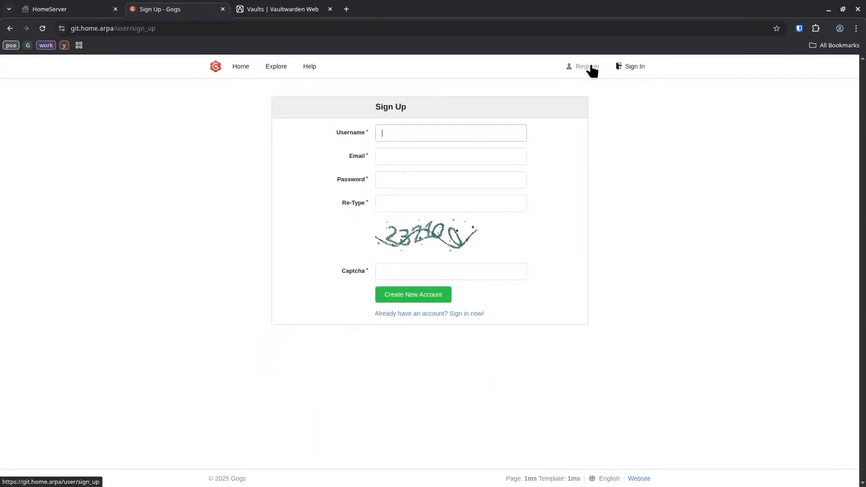
left_click(627, 70)
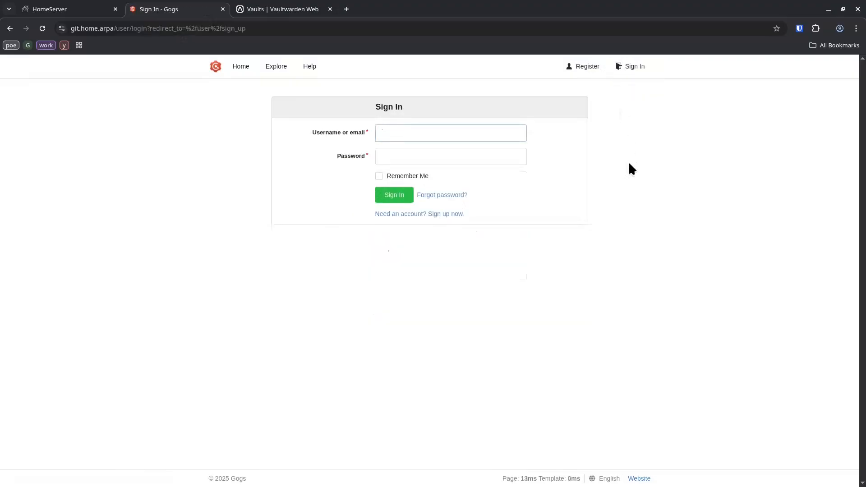
left_click(521, 154)
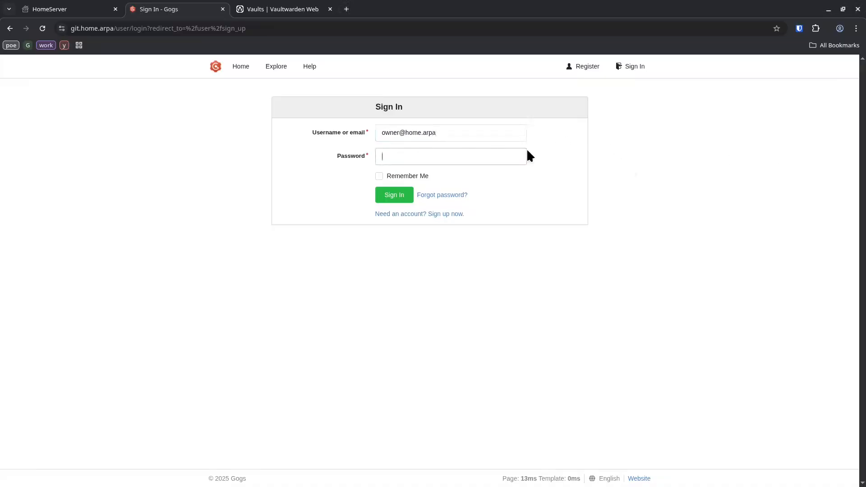
key("ctrl+v")
left_click(399, 194)
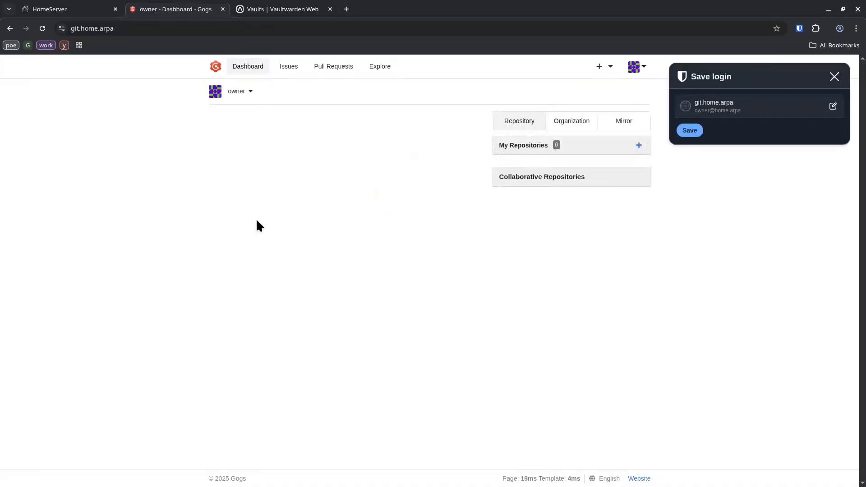
left_click(693, 131)
left_click(799, 29)
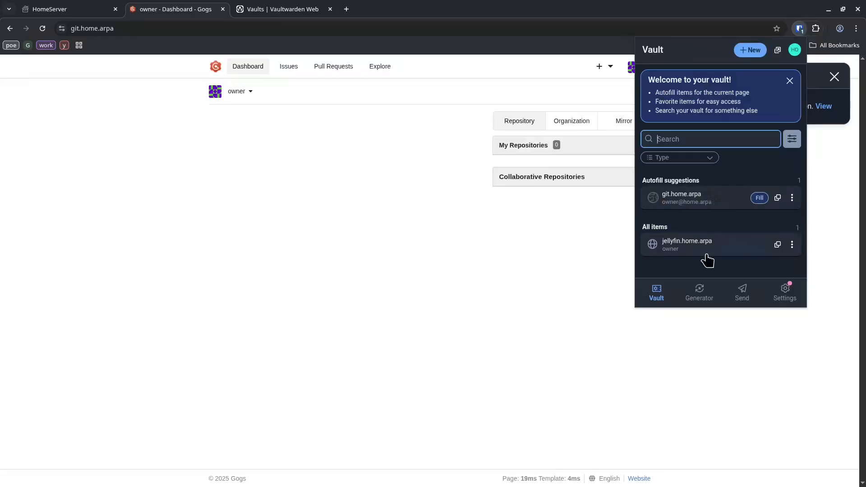
left_click(401, 247)
Step: Create a private Gogs repository named demo
left_click(641, 145)
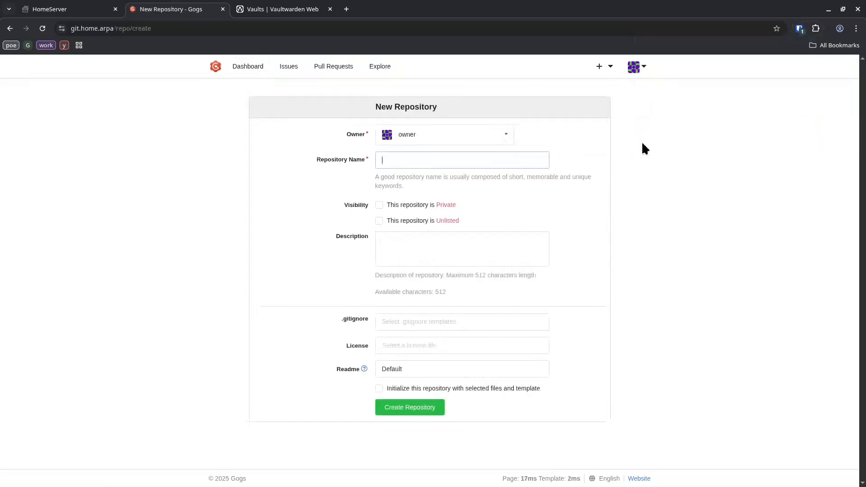
type("demo")
left_click(420, 206)
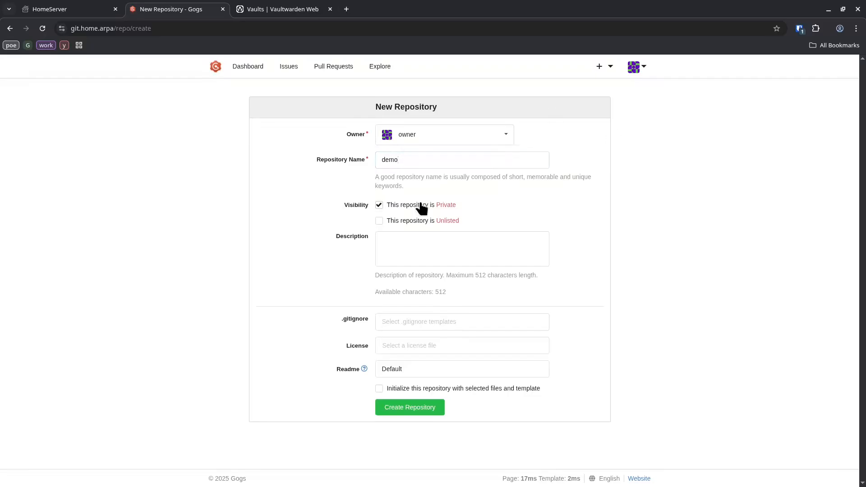
left_click(405, 406)
Step: Sign out of Gogs and return to the HomeServer portal dashboard
left_click(635, 67)
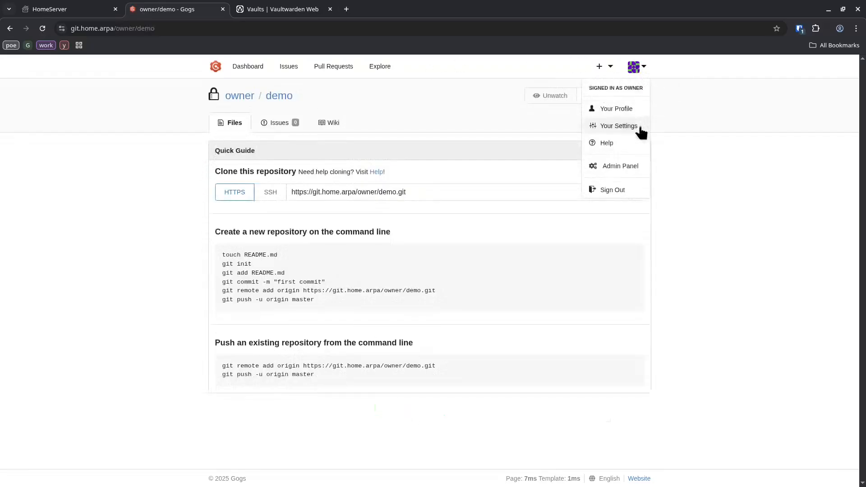
left_click(629, 193)
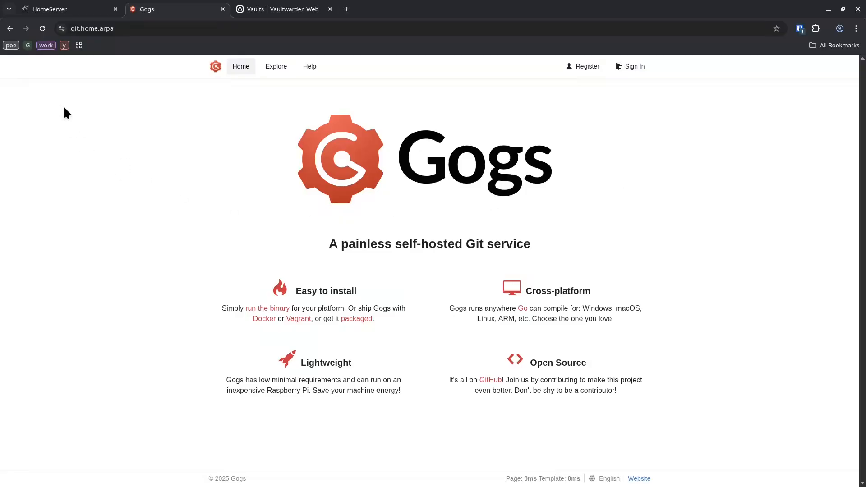
left_click(79, 8)
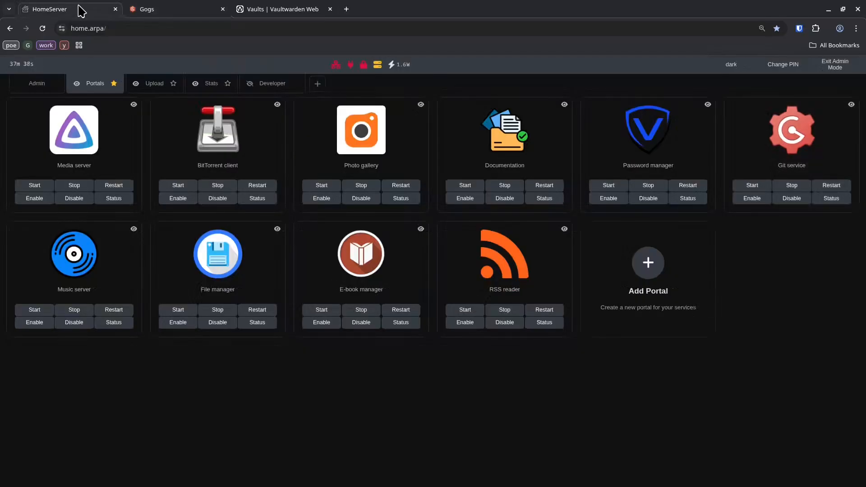
Step: Create the Navidrome admin account 'owner' with a confirmed password and save the login
left_click(63, 246)
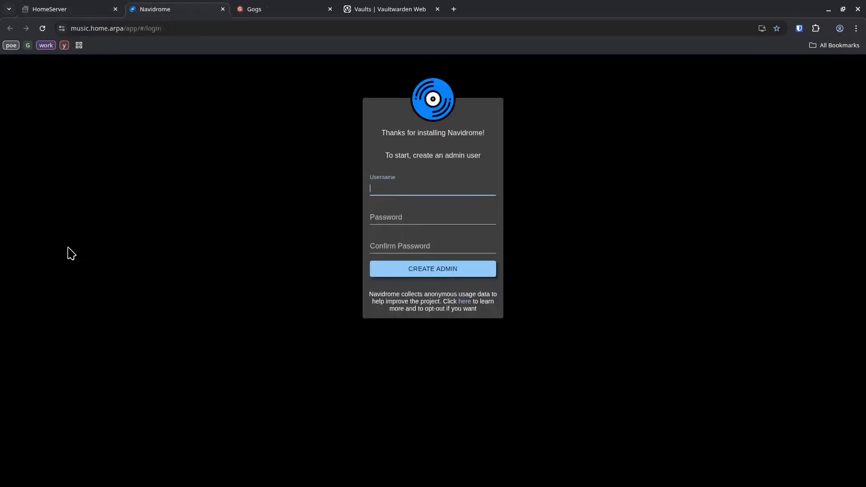
type("owner")
key("Tab")
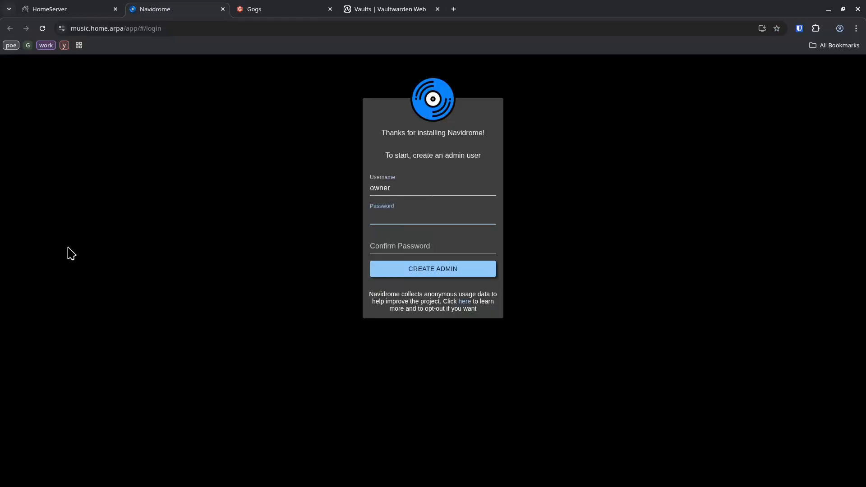
key("Tab")
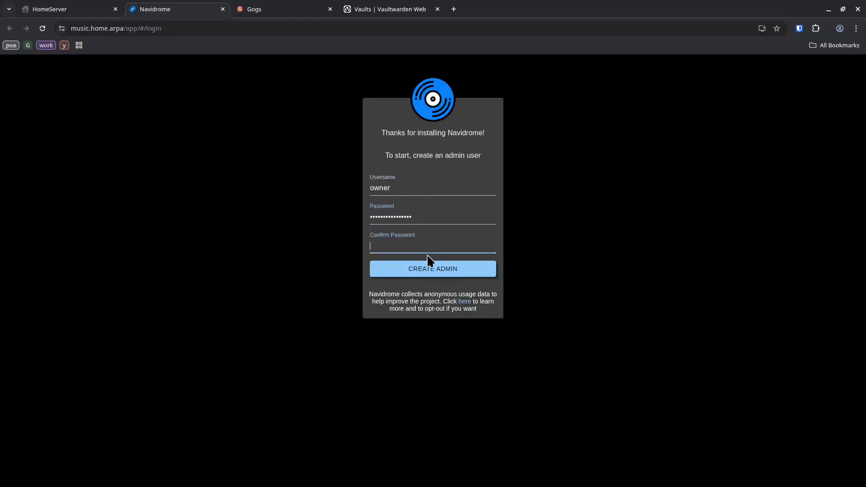
key("ctrl+v")
left_click(430, 266)
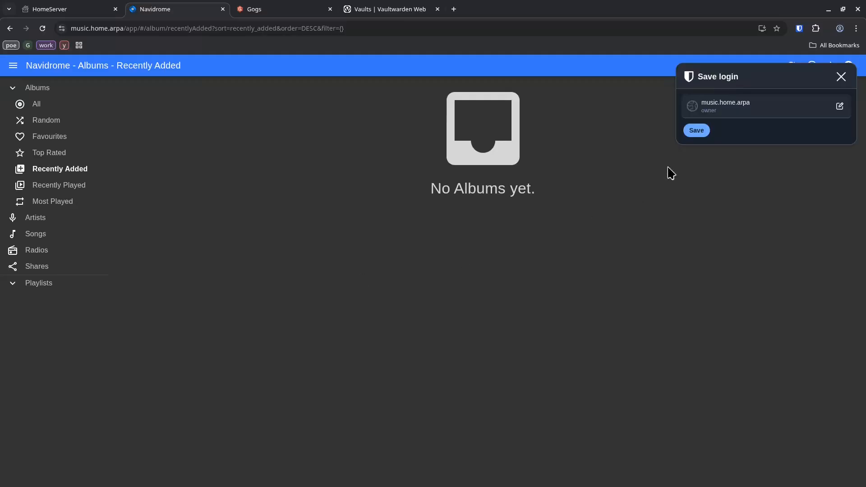
left_click(696, 130)
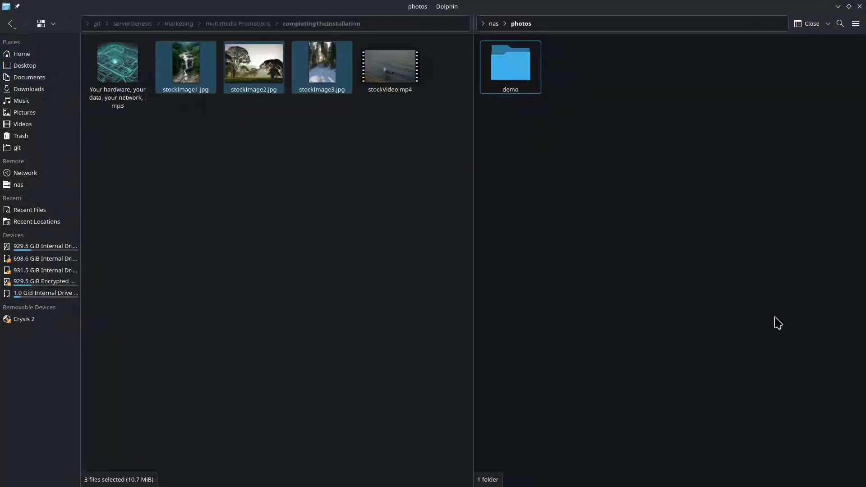
Step: Copy the promo mp3 track into the nas/music folder in Dolphin
left_click(303, 172)
left_click(128, 69)
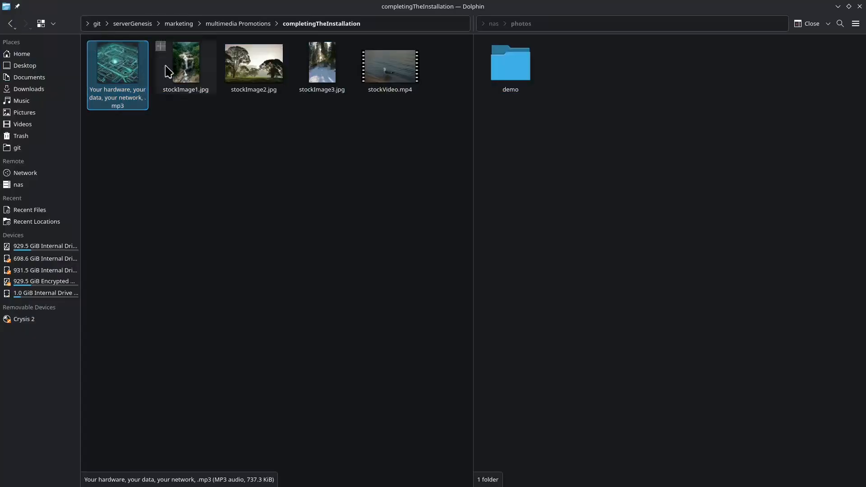
left_click(494, 23)
double_click(585, 84)
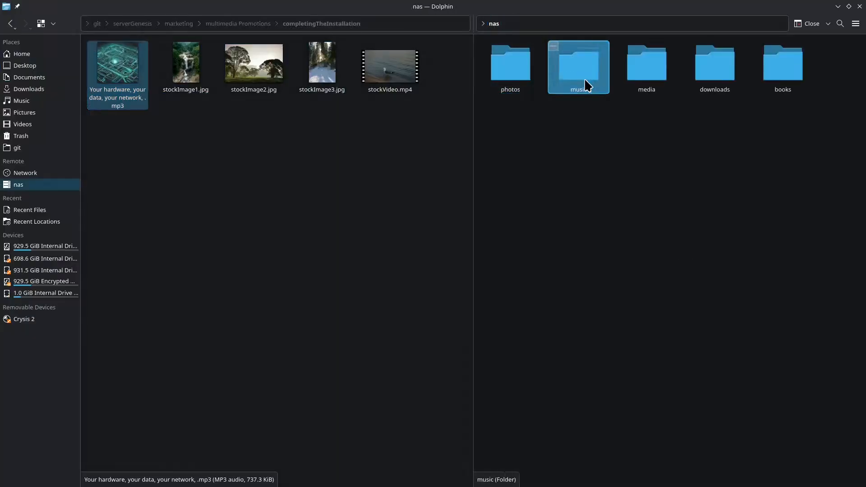
key("ctrl+v")
Step: Rescan the Navidrome library, list all albums, and play the new Unknown Album track
left_click(839, 6)
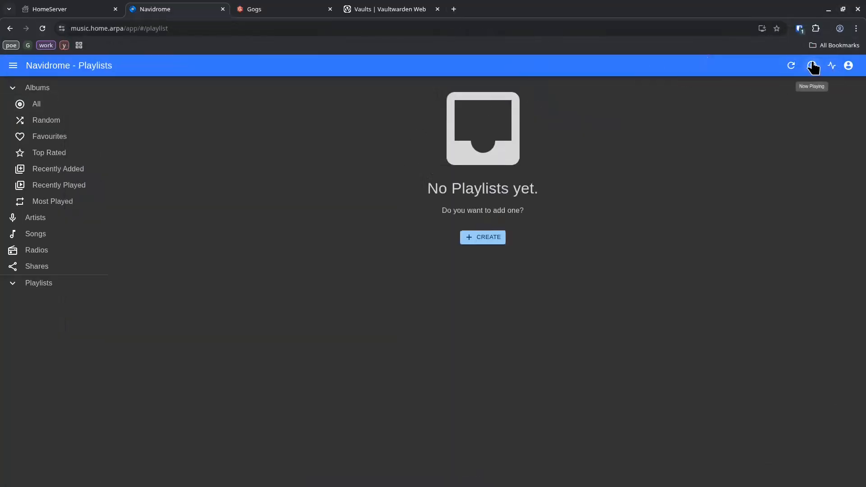
left_click(832, 65)
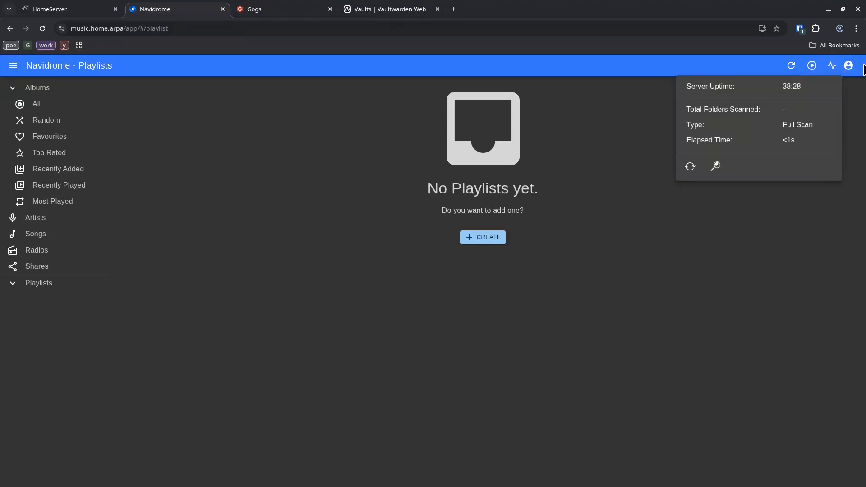
left_click(691, 167)
left_click(42, 108)
left_click(41, 107)
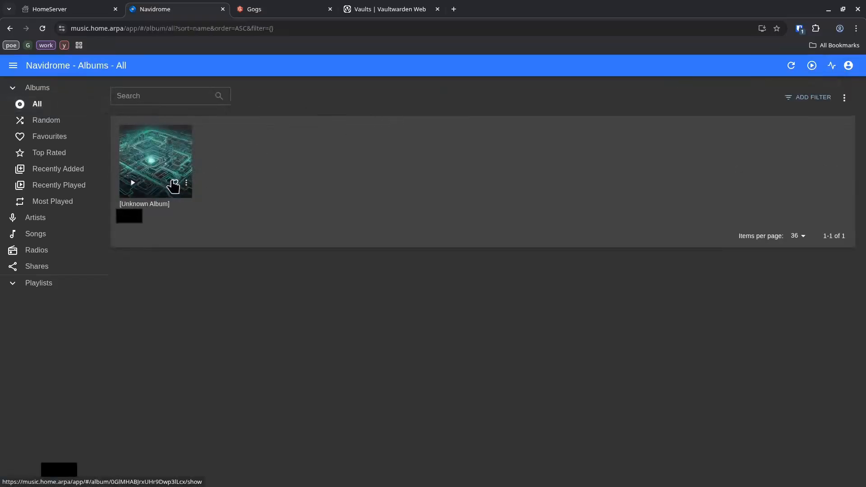
left_click(133, 183)
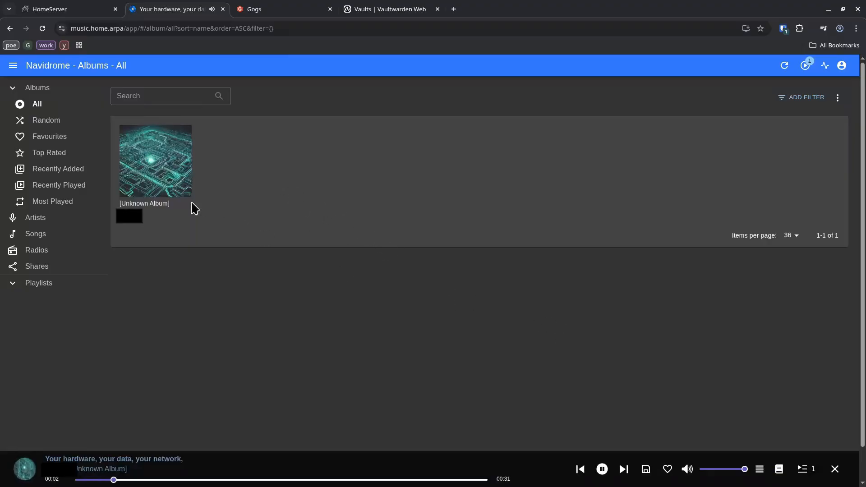
Step: Go back to the HomeServer dashboard and open the File manager portal
left_click(111, 8)
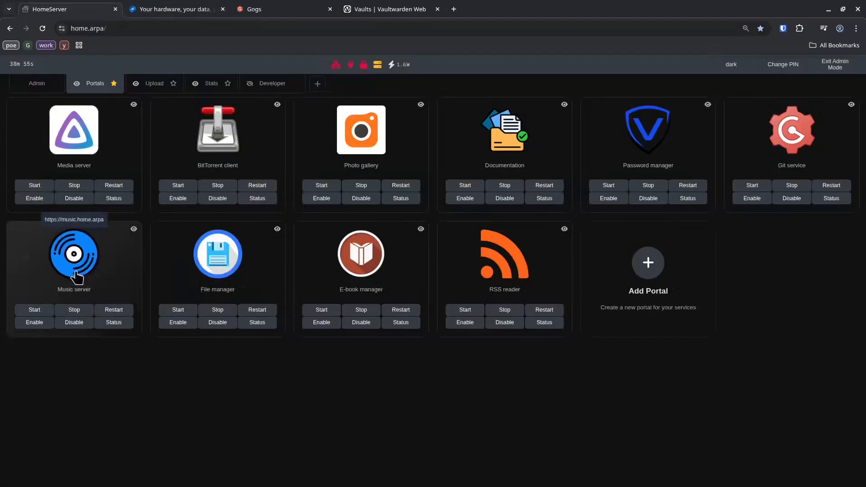
left_click(251, 289)
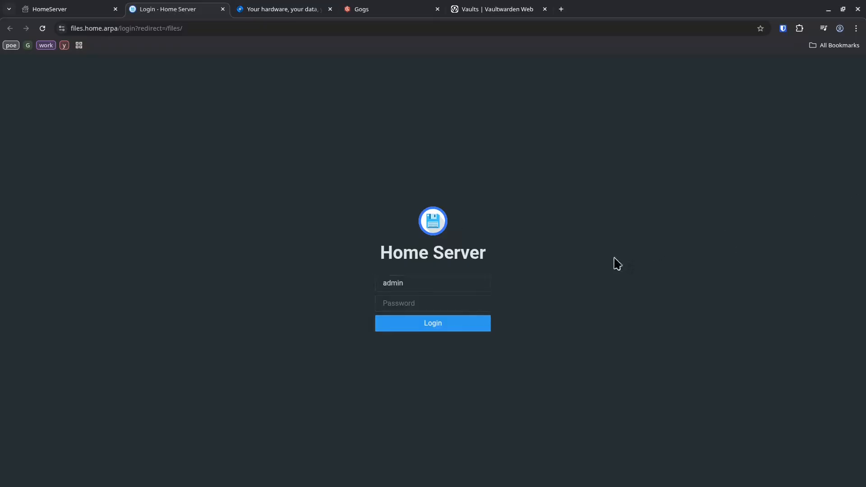
Step: Log in to File Browser and download stockVideo.mp4 from the media folder
key("ctrl+v")
left_click(482, 321)
left_click(697, 131)
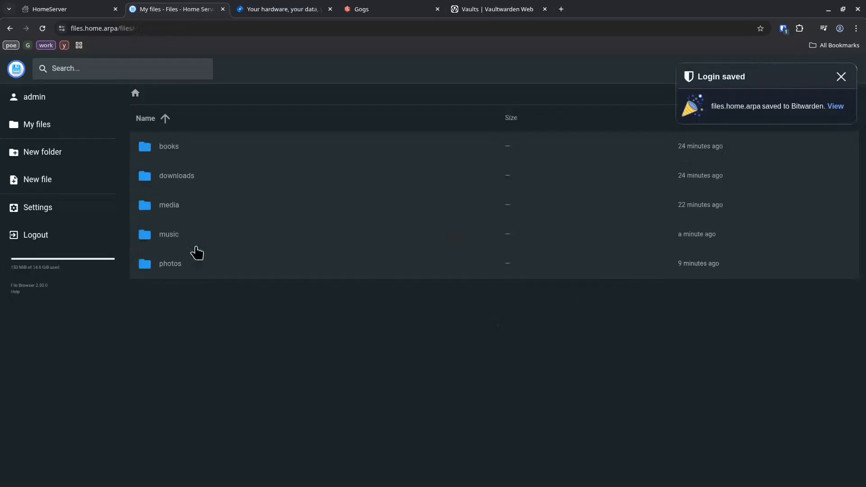
double_click(199, 209)
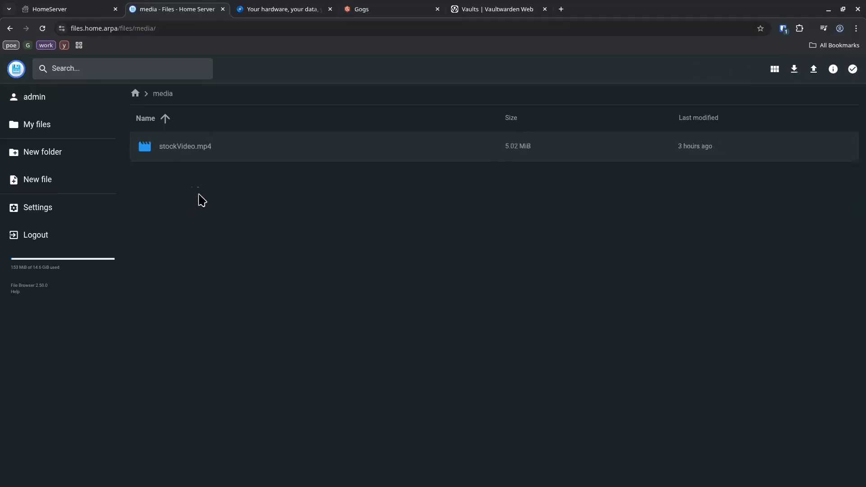
left_click(229, 156)
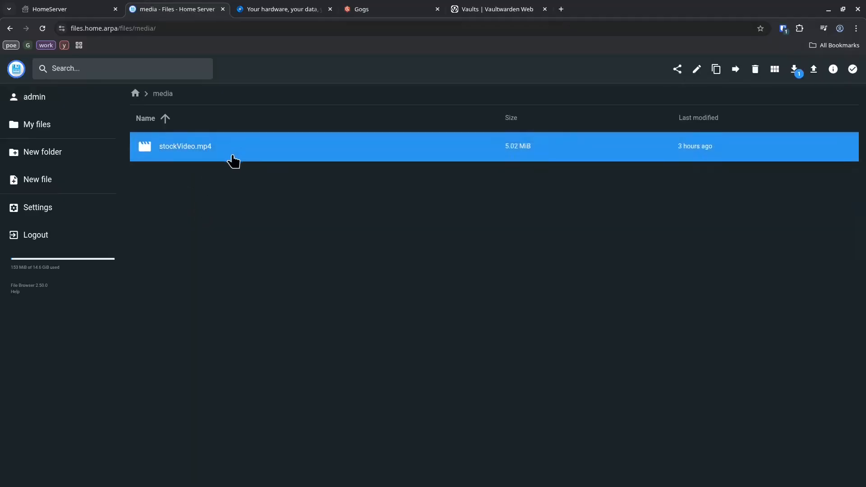
left_click(795, 70)
mouse_move(787, 57)
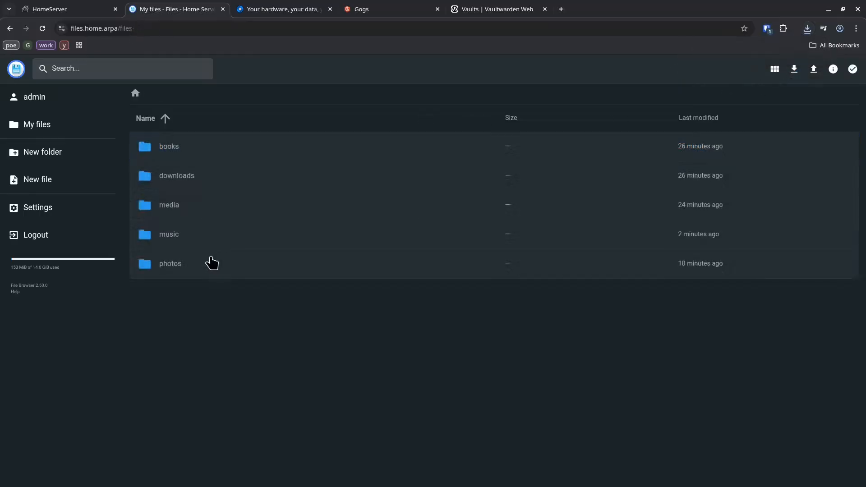
Step: In photos, create folder demo2 holding a saved hello file reading 'this text editor does well enough'
double_click(210, 262)
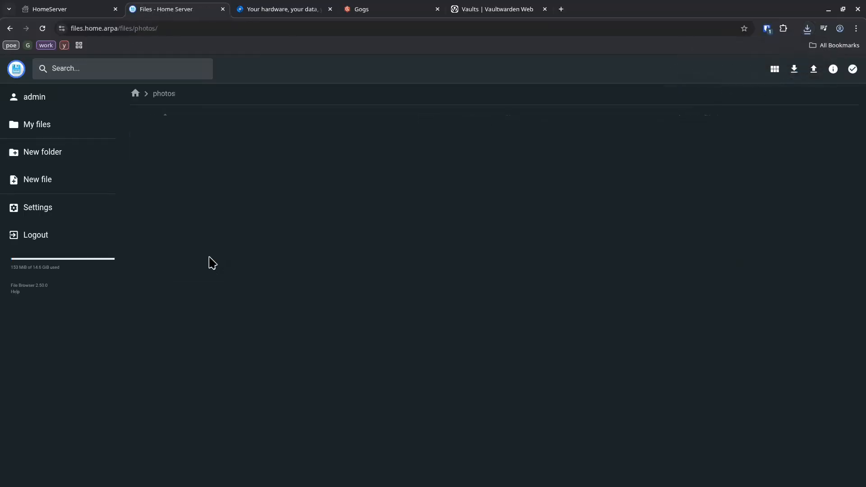
left_click(103, 154)
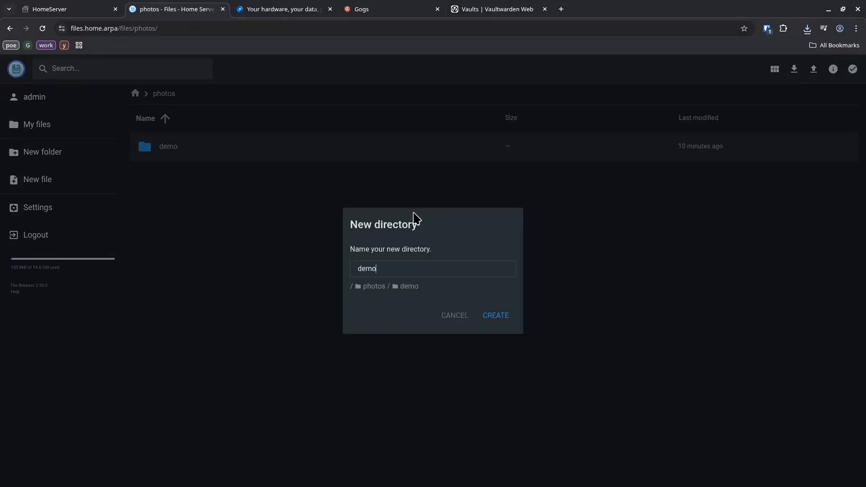
key("Return")
left_click(37, 180)
type("hello")
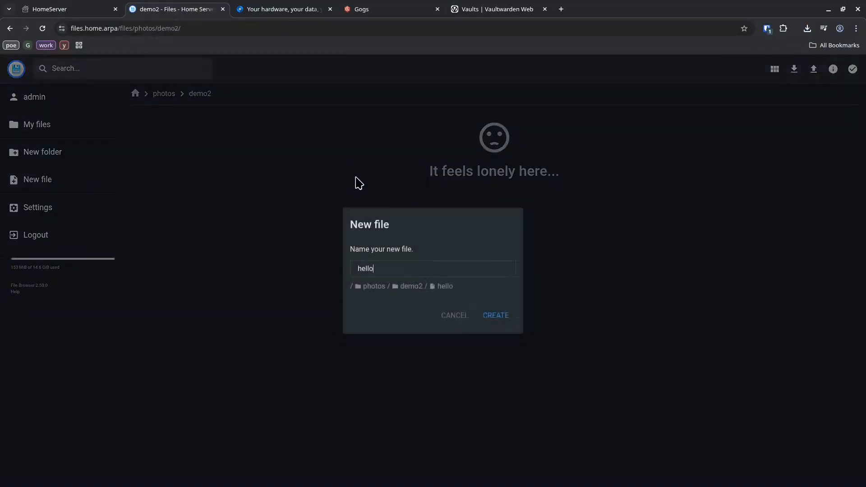
key("Return")
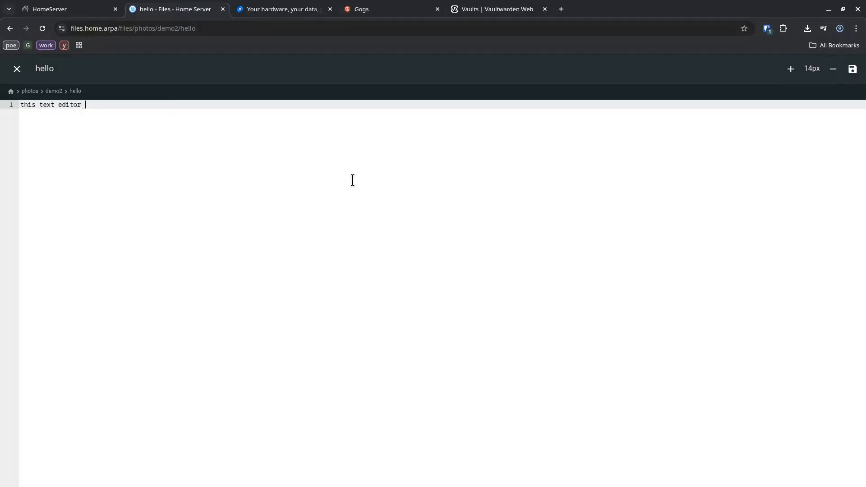
type("this text editor does well enough")
key("ctrl+s")
key("Escape")
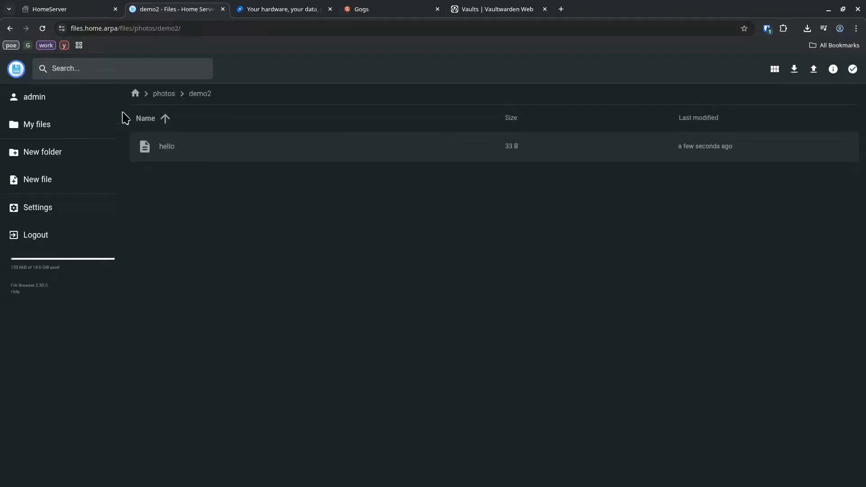
Step: Open the e-book manager, log in as admin, and set the database location to /mnt/nas/books
left_click(75, 2)
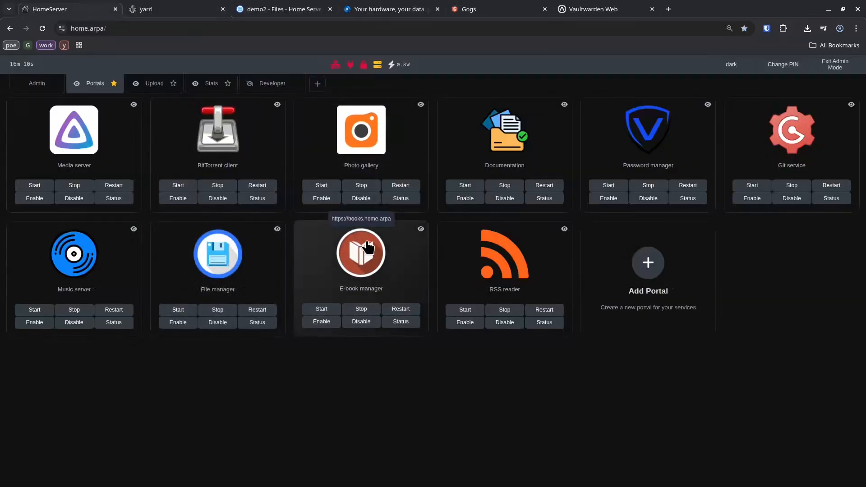
left_click(366, 242)
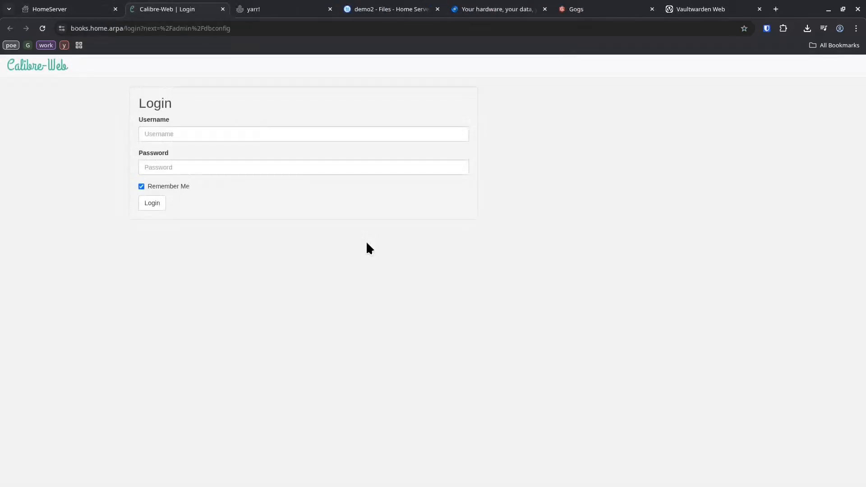
left_click(378, 137)
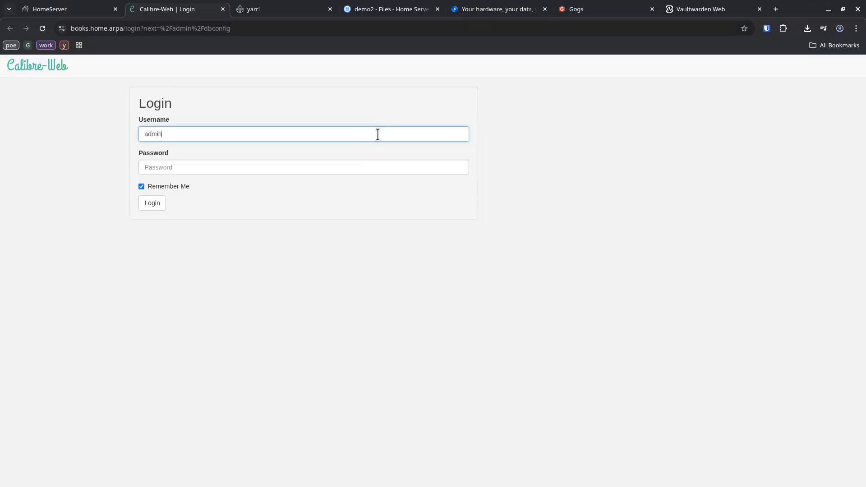
key("Tab")
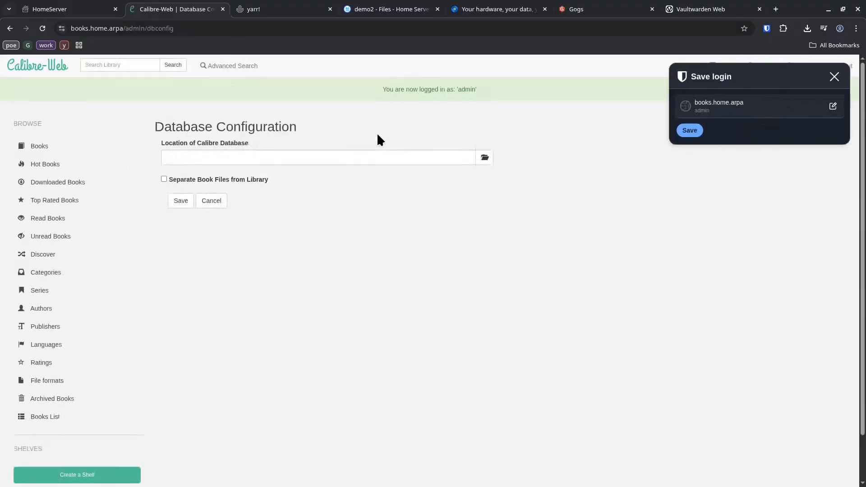
left_click(385, 156)
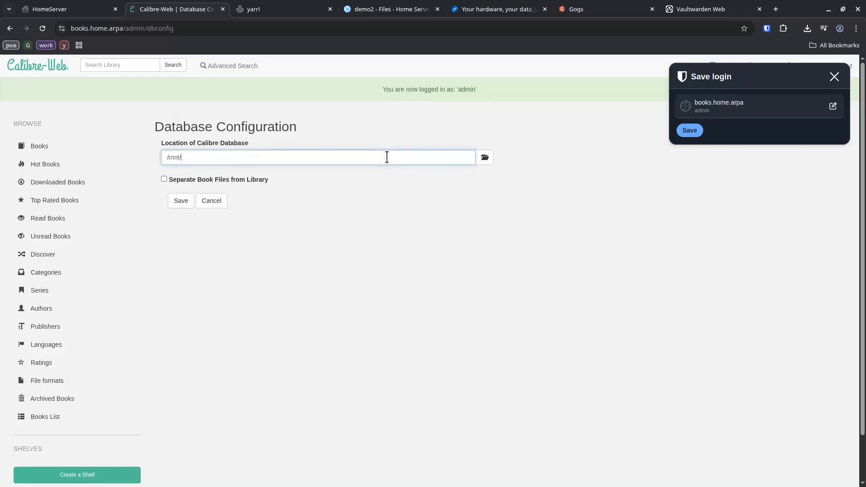
key("Return")
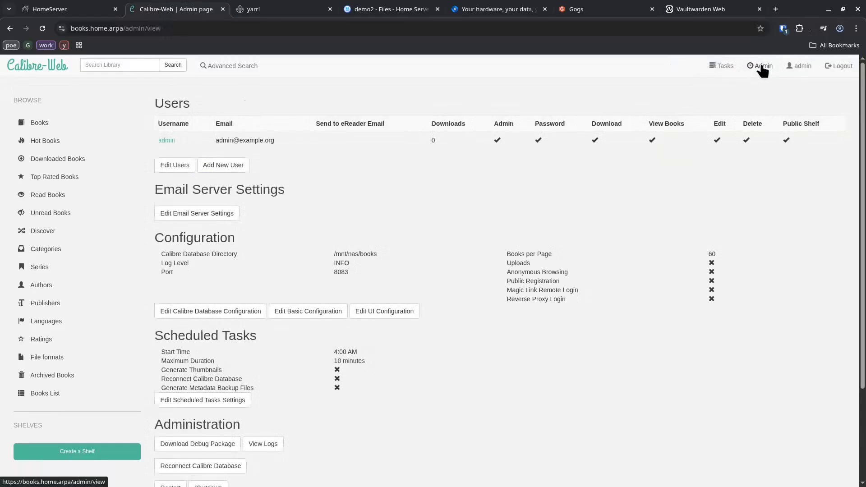
Step: Set the Calibre-Web UI theme to caliBlur! Dark Theme, save, and show the Books list
scroll(359, 282, "down", 3)
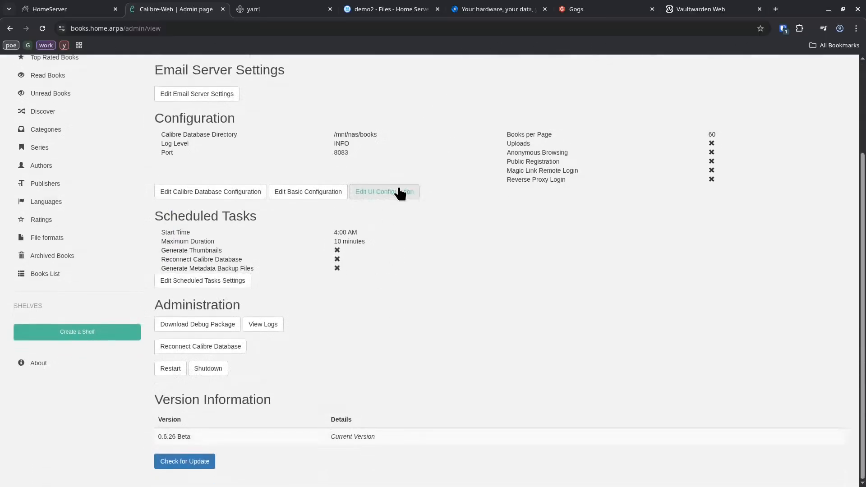
left_click(384, 197)
left_click(172, 129)
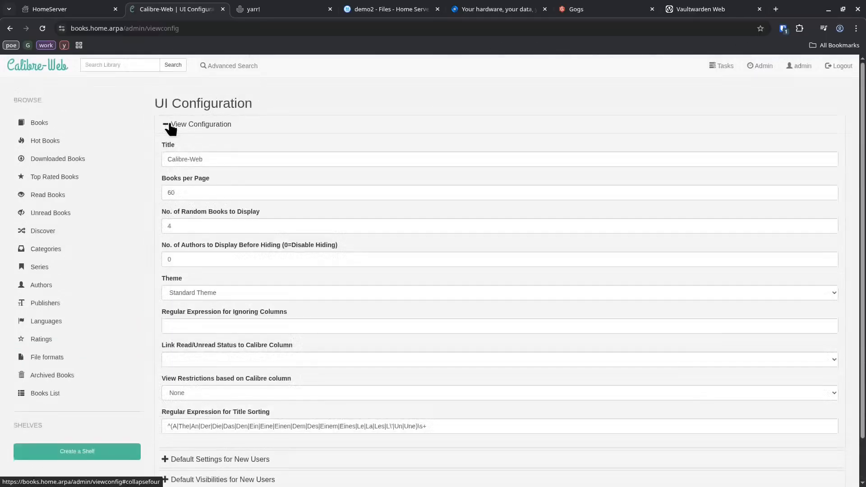
left_click(197, 317)
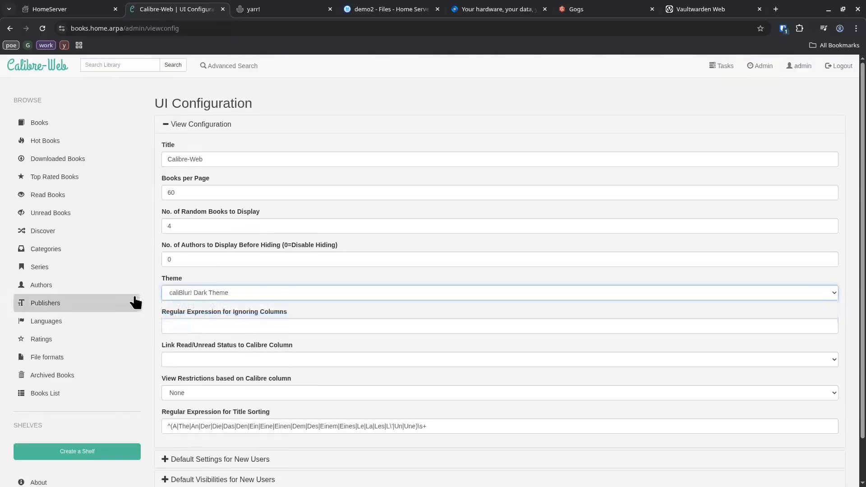
scroll(155, 291, "down", 3)
left_click(168, 461)
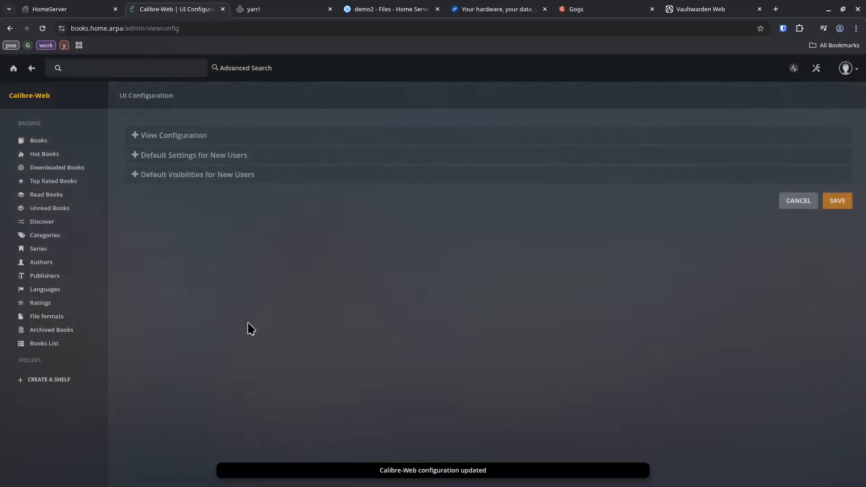
left_click(47, 140)
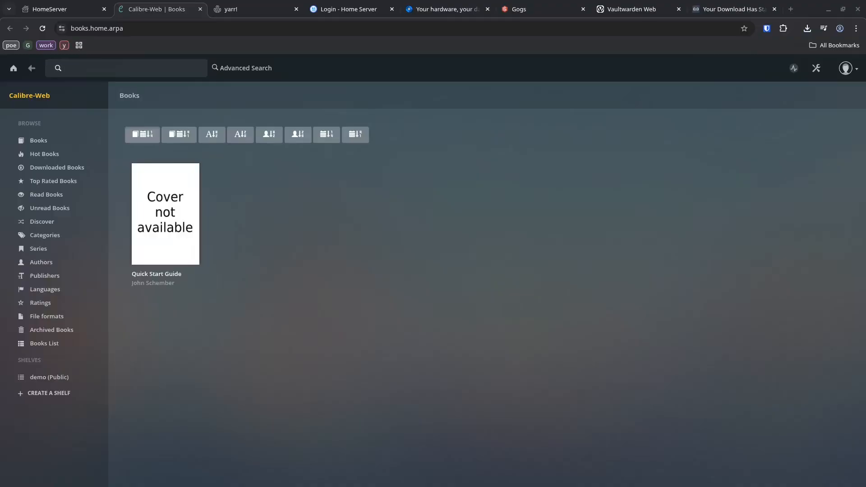
Step: Copy The Mystery of 31 New Inn epub into nas/books/upload, then view the books folder
left_click_drag(598, 0, 558, 35)
left_click(429, 111)
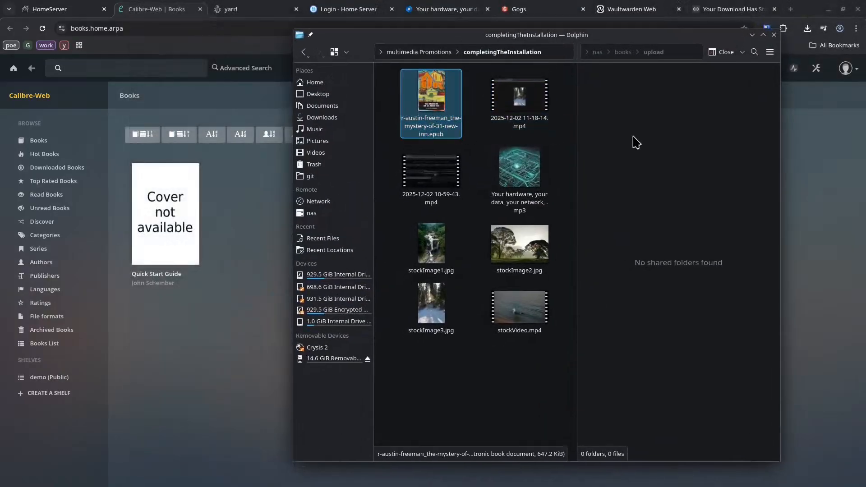
left_click(654, 143)
key("ctrl+v")
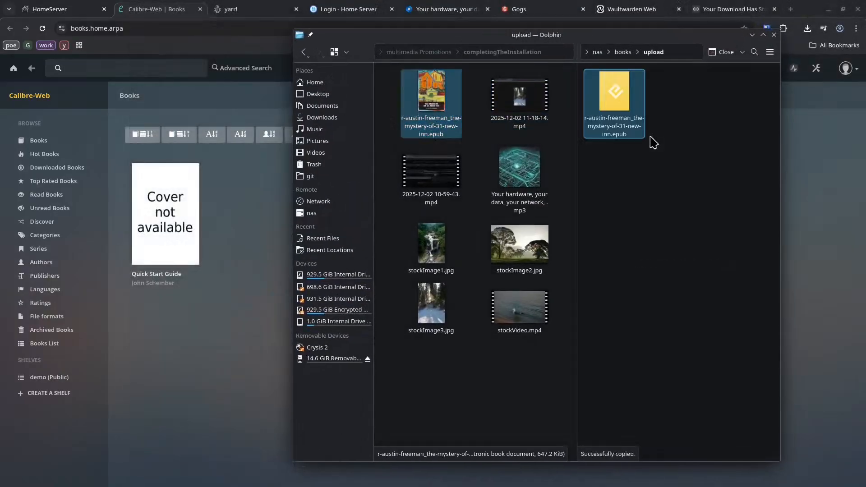
left_click(624, 53)
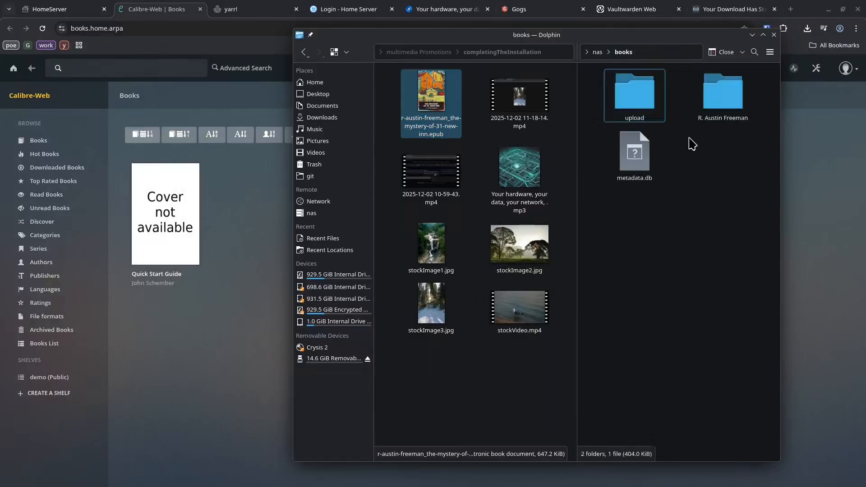
Step: Reload the library and open The Mystery of 31, New Inn in the web reader
left_click(240, 245)
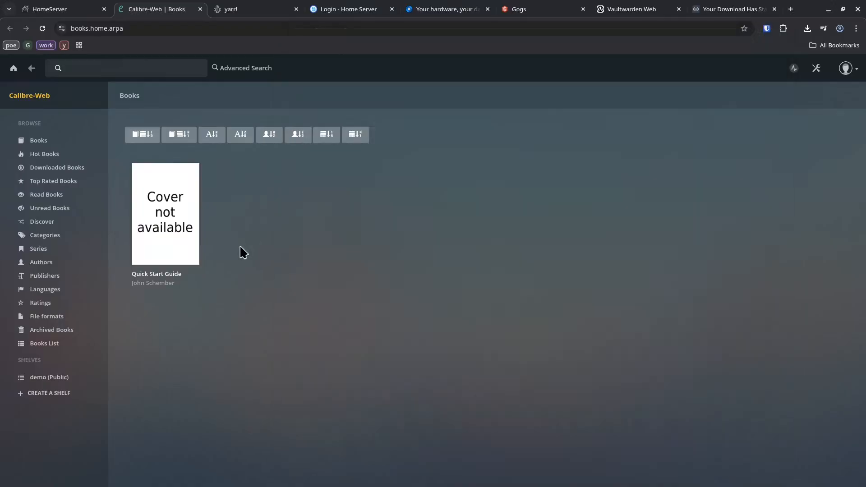
key("F5")
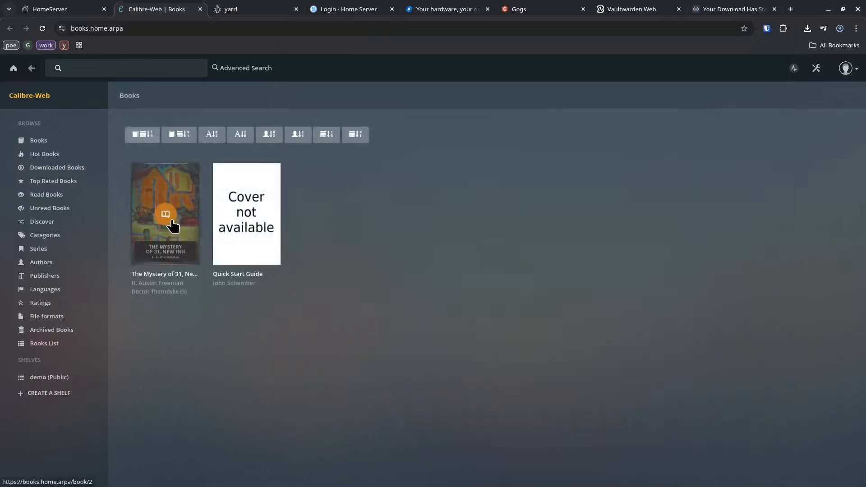
left_click(172, 224)
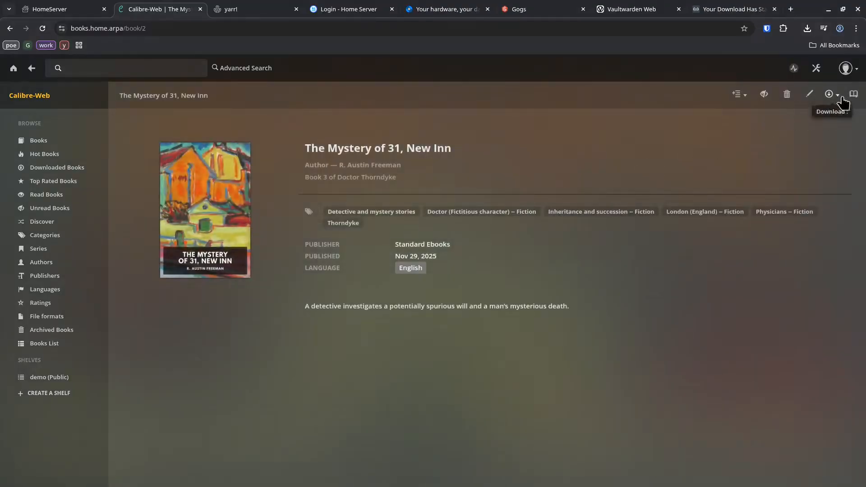
left_click(854, 95)
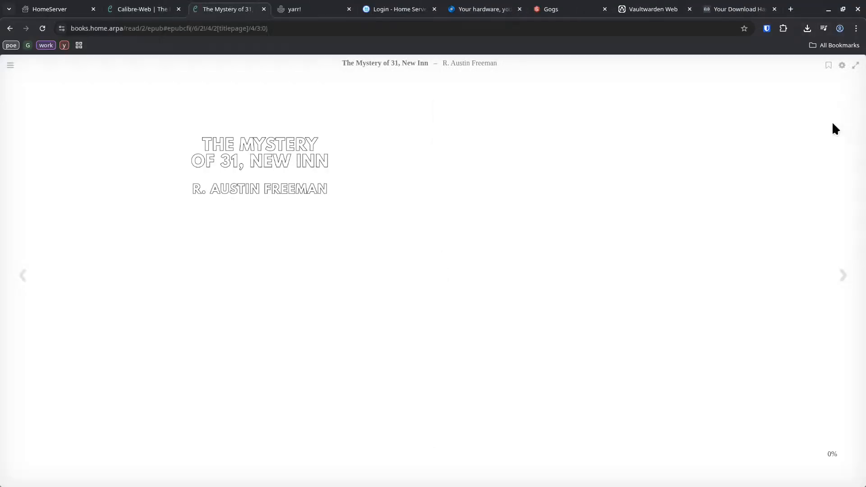
Step: Set the e-book reader's theme to Dark
left_click(842, 65)
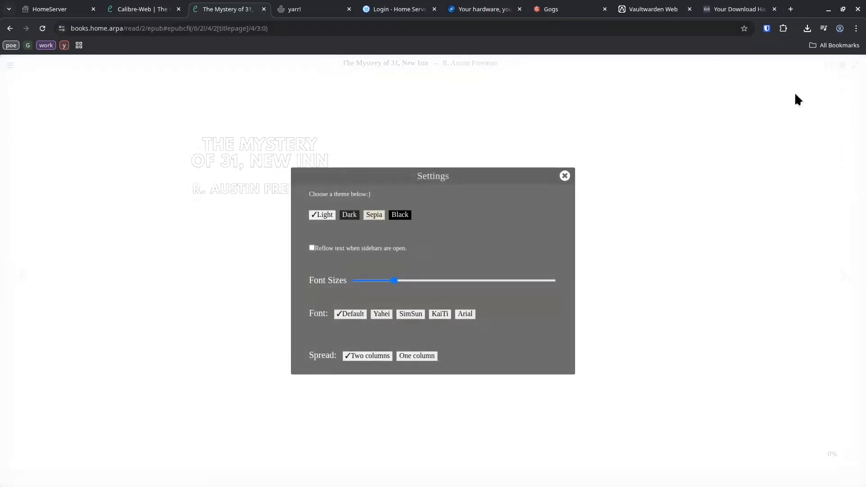
left_click(403, 215)
left_click(347, 216)
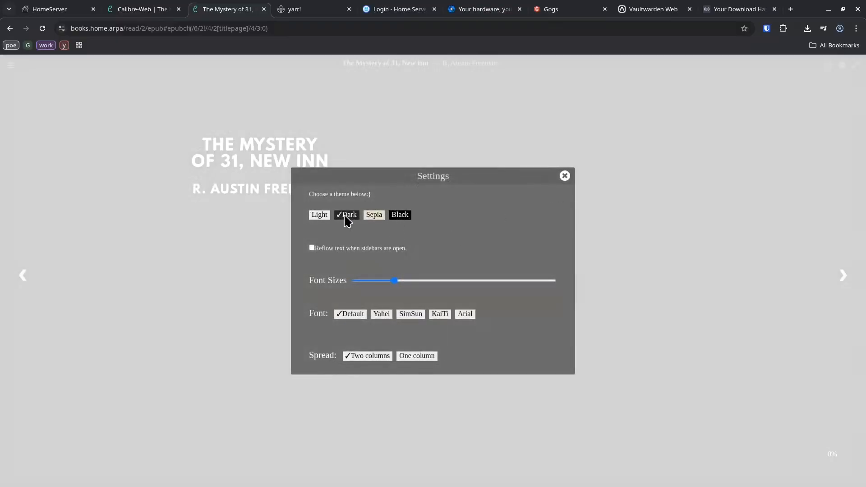
left_click(564, 176)
Step: Browse the table of contents to the Preface, then switch to the yarr RSS reader
left_click(11, 65)
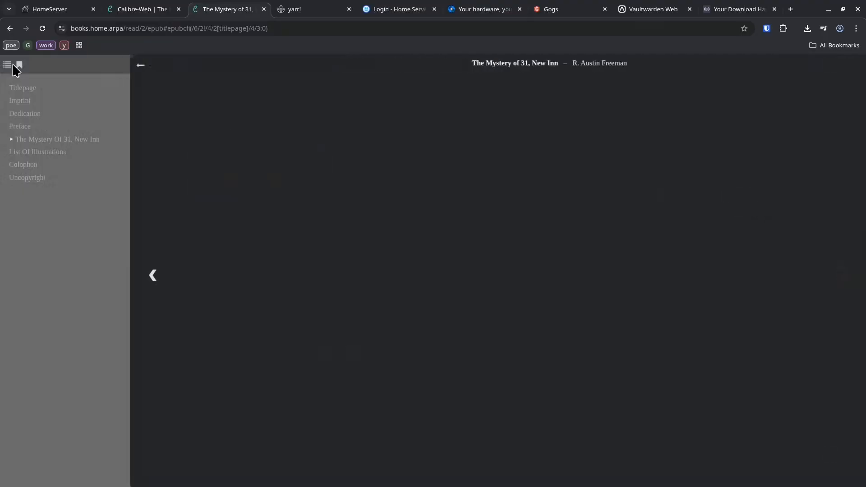
left_click(42, 153)
left_click(293, 197)
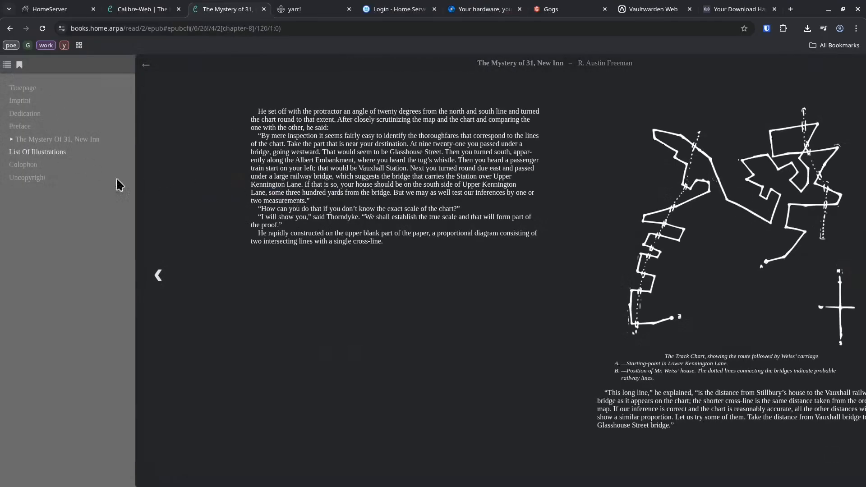
left_click(19, 88)
left_click(20, 101)
left_click(21, 128)
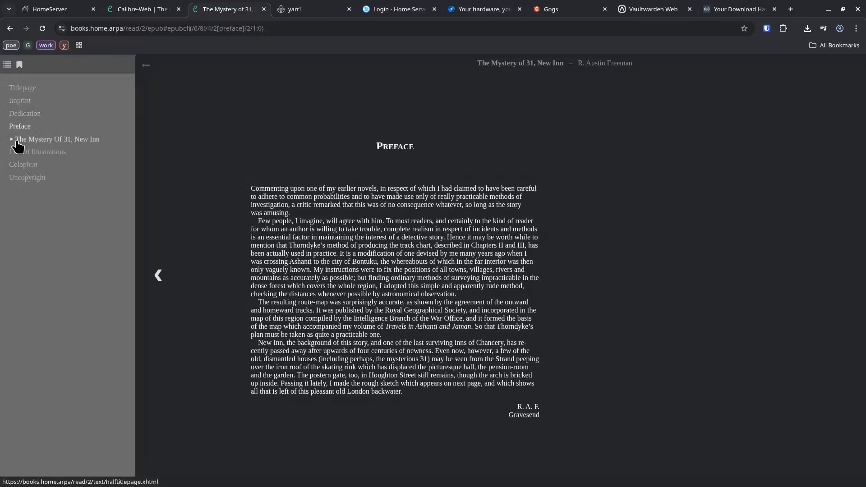
left_click(476, 251)
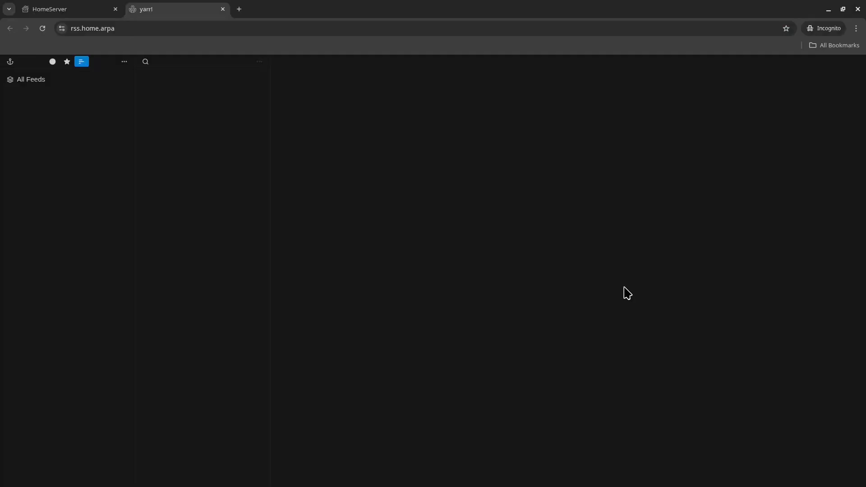
Step: Subscribe to the HOMESERVER Updates feed in yarr by pasting its URL
left_click(124, 62)
left_click(115, 75)
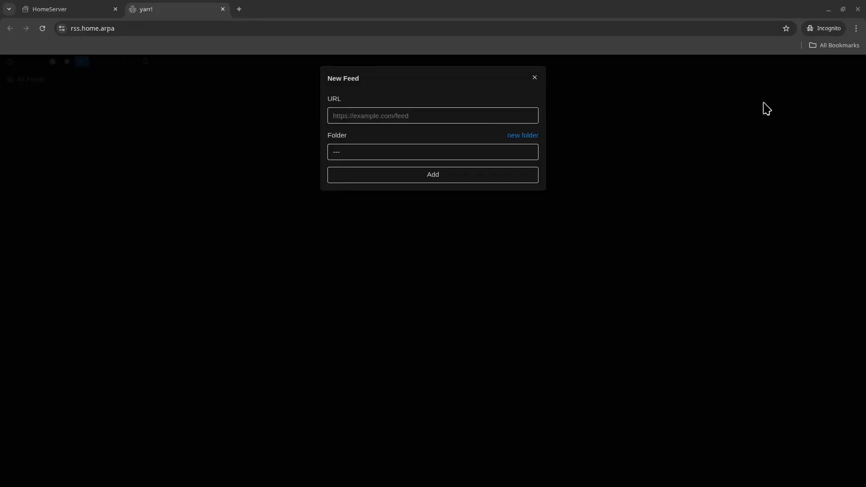
left_click(417, 116)
key("ctrl+v")
left_click(464, 176)
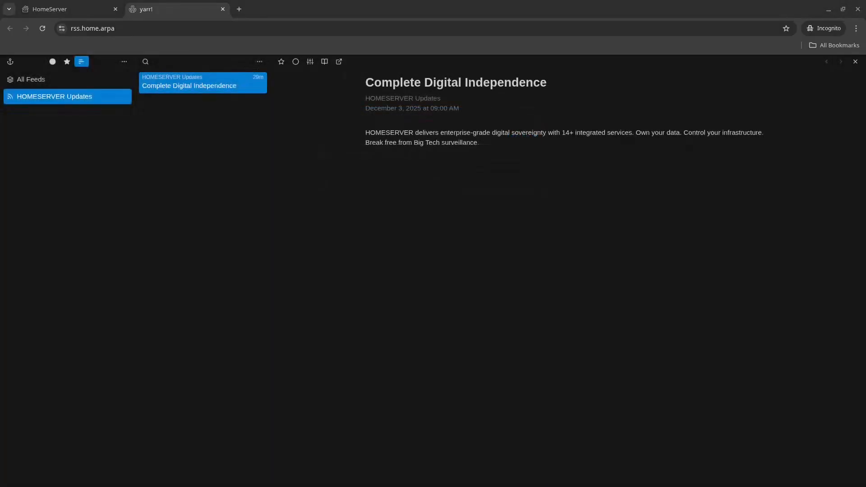
left_click(570, 172)
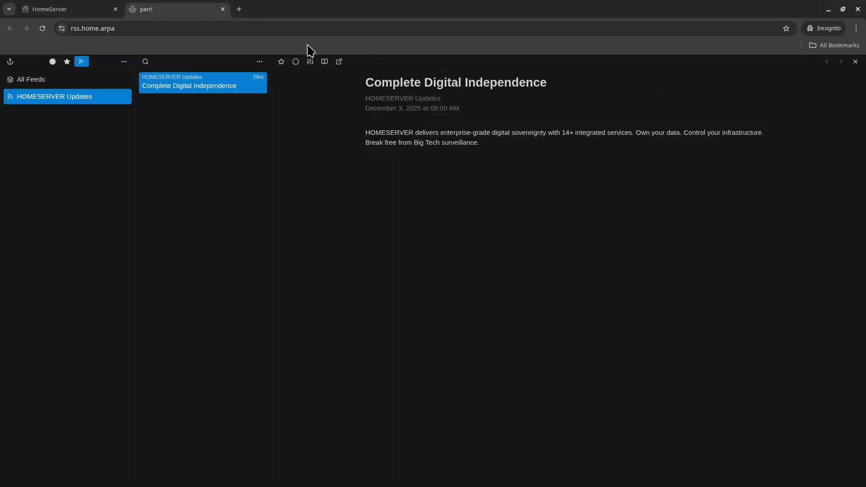
left_click(238, 9)
type("http://home.arpa/feeds/my-feed.xml")
key("Return")
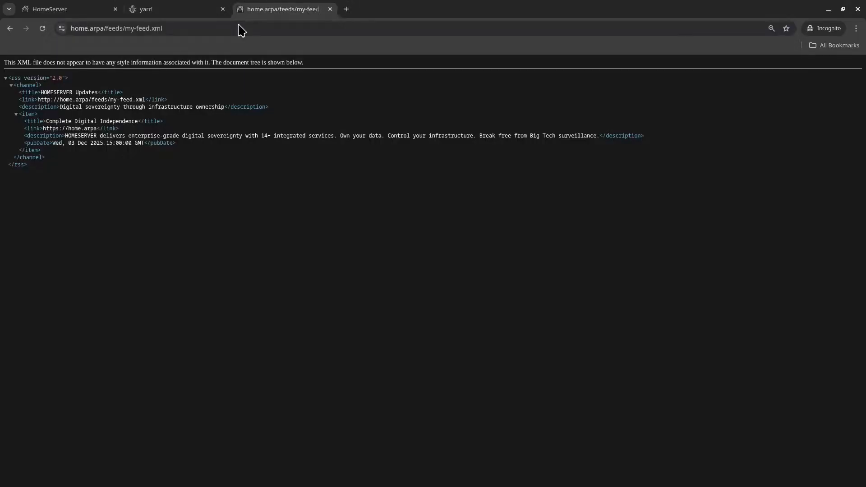